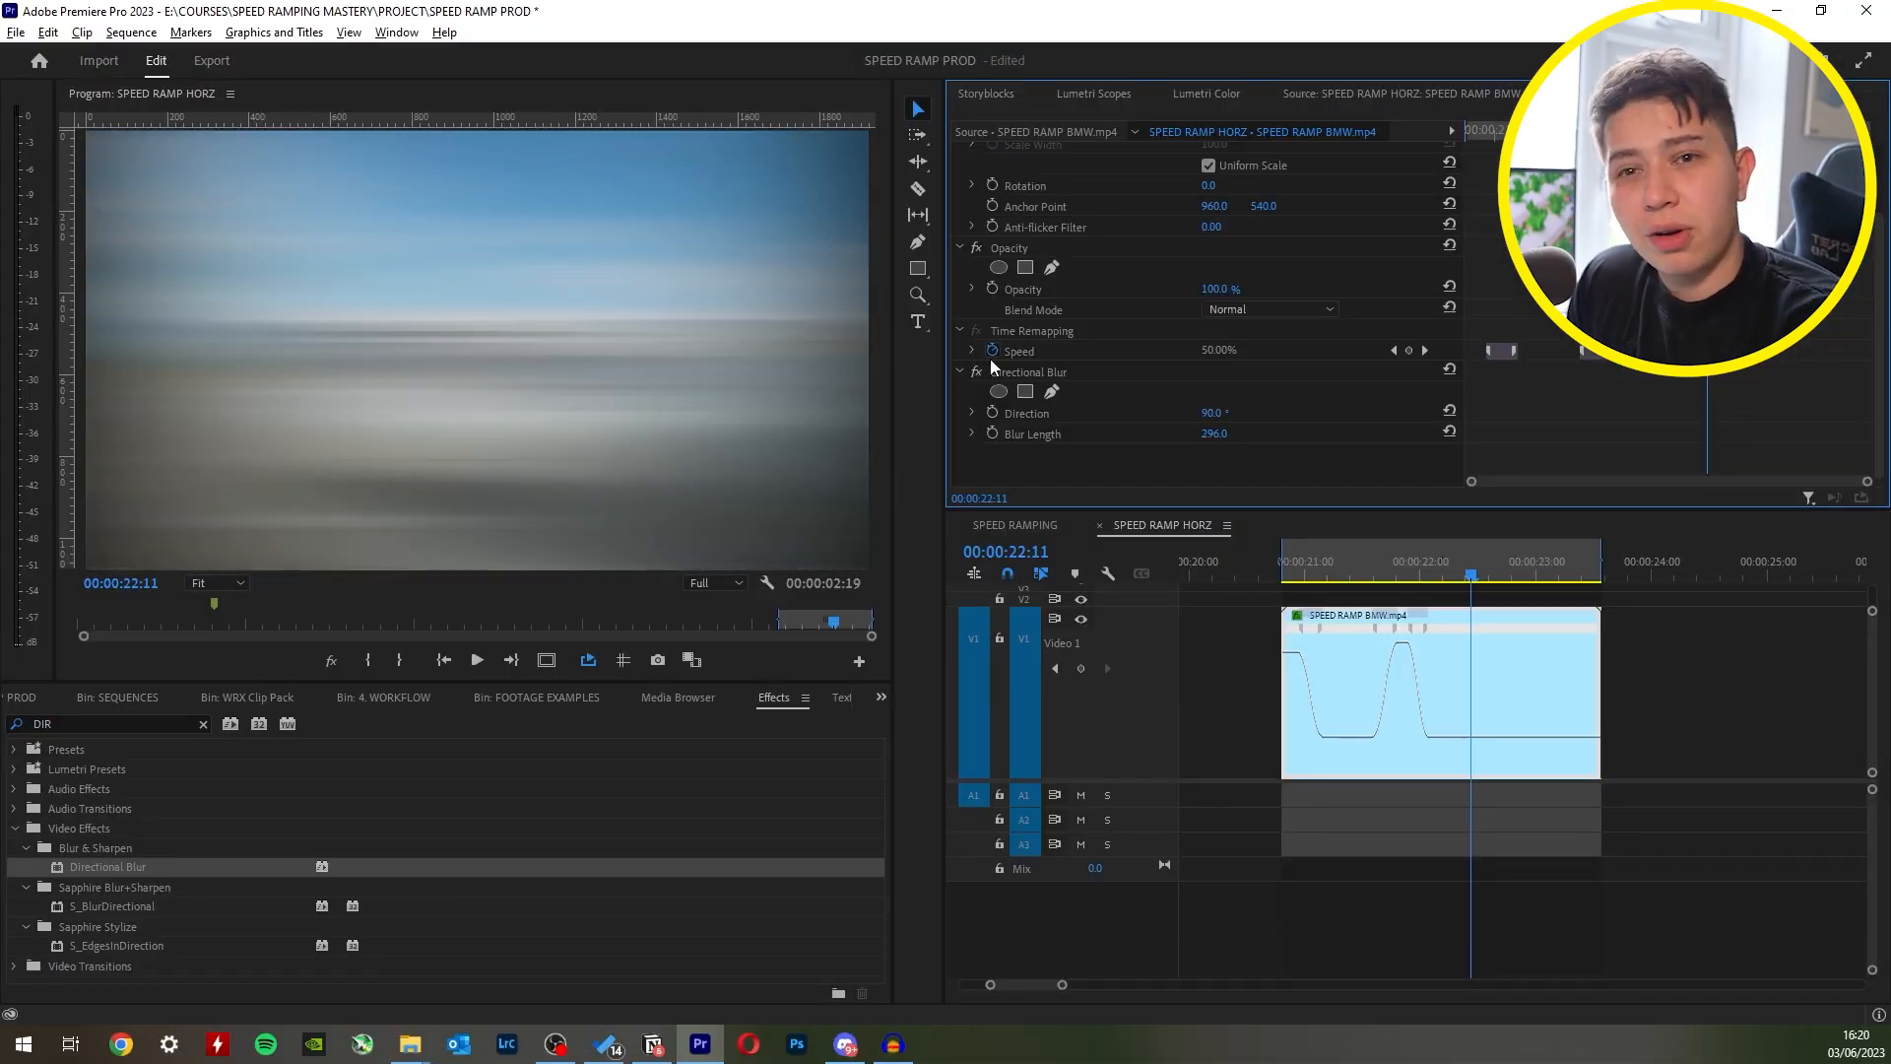
- Replace the BMW clip's Directional Blur effect with a Gaussian Blur
click(1029, 371)
key(Delete)
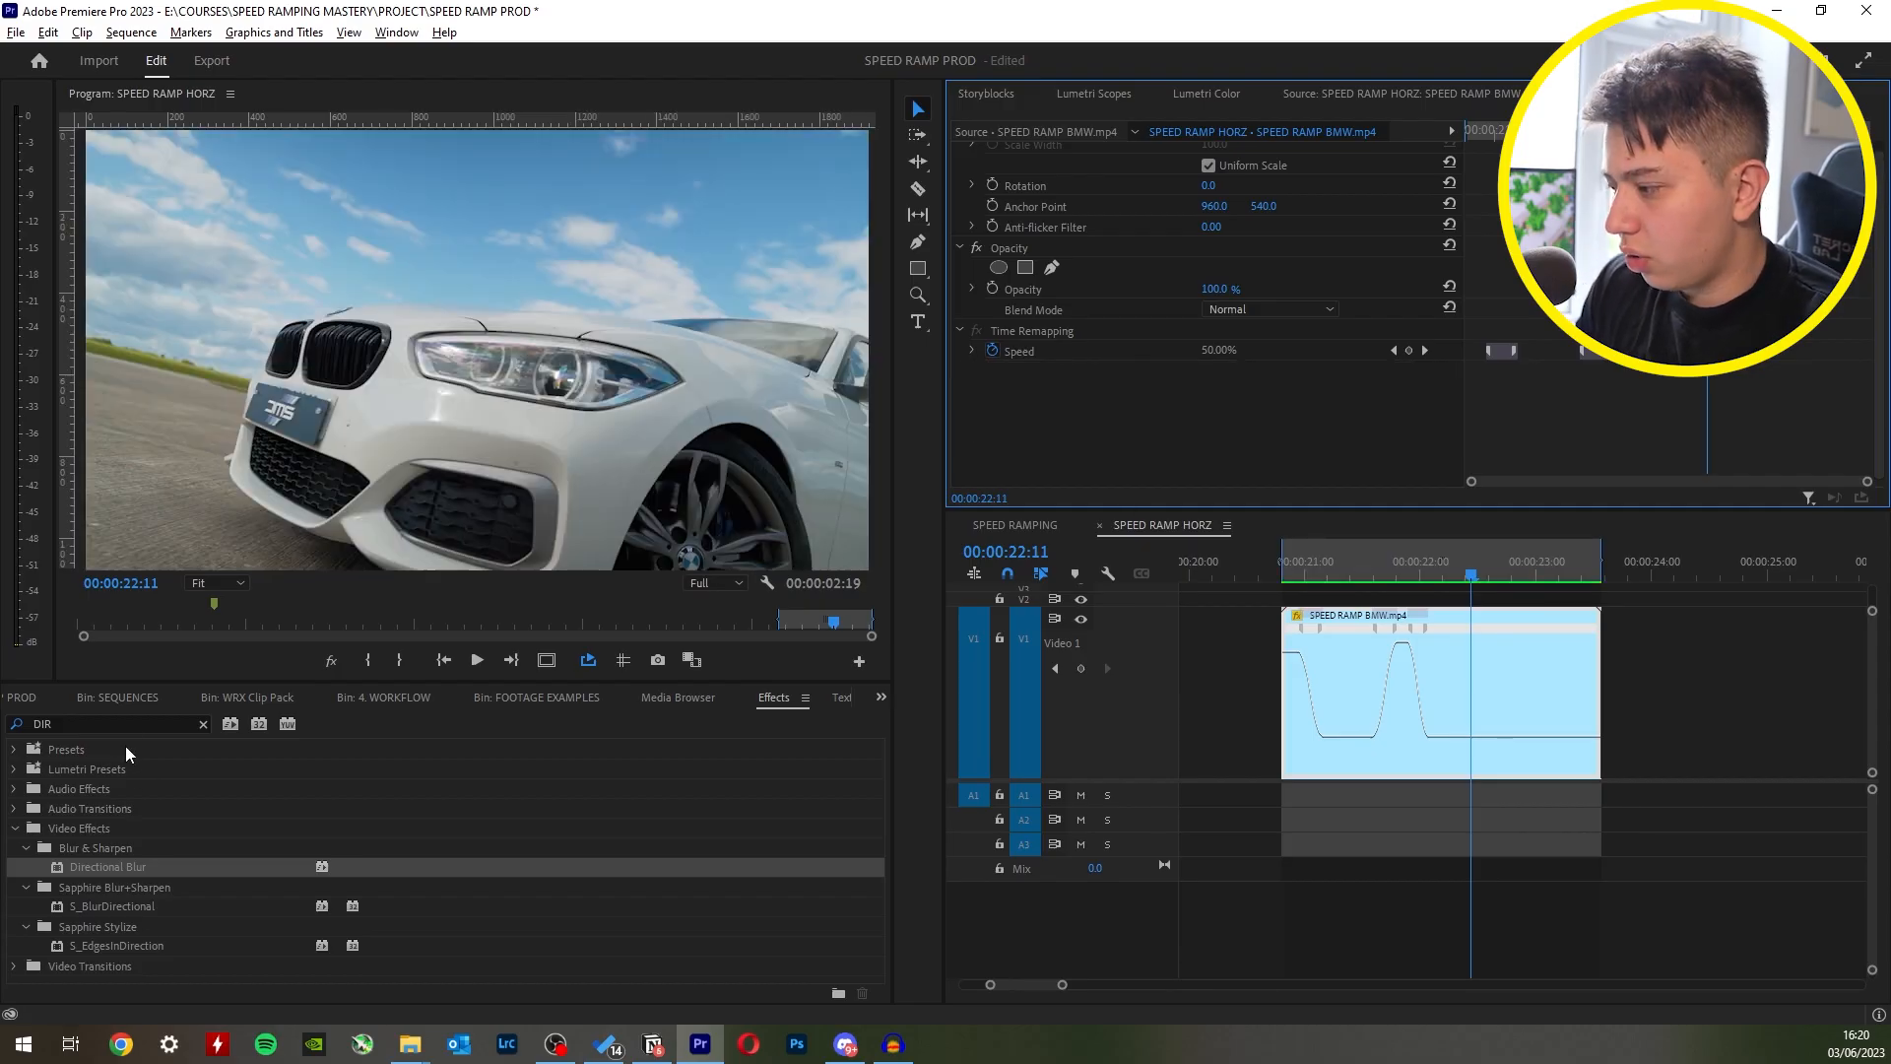
double_click(99, 724)
text(gauss)
drag(104, 926, 1253, 429)
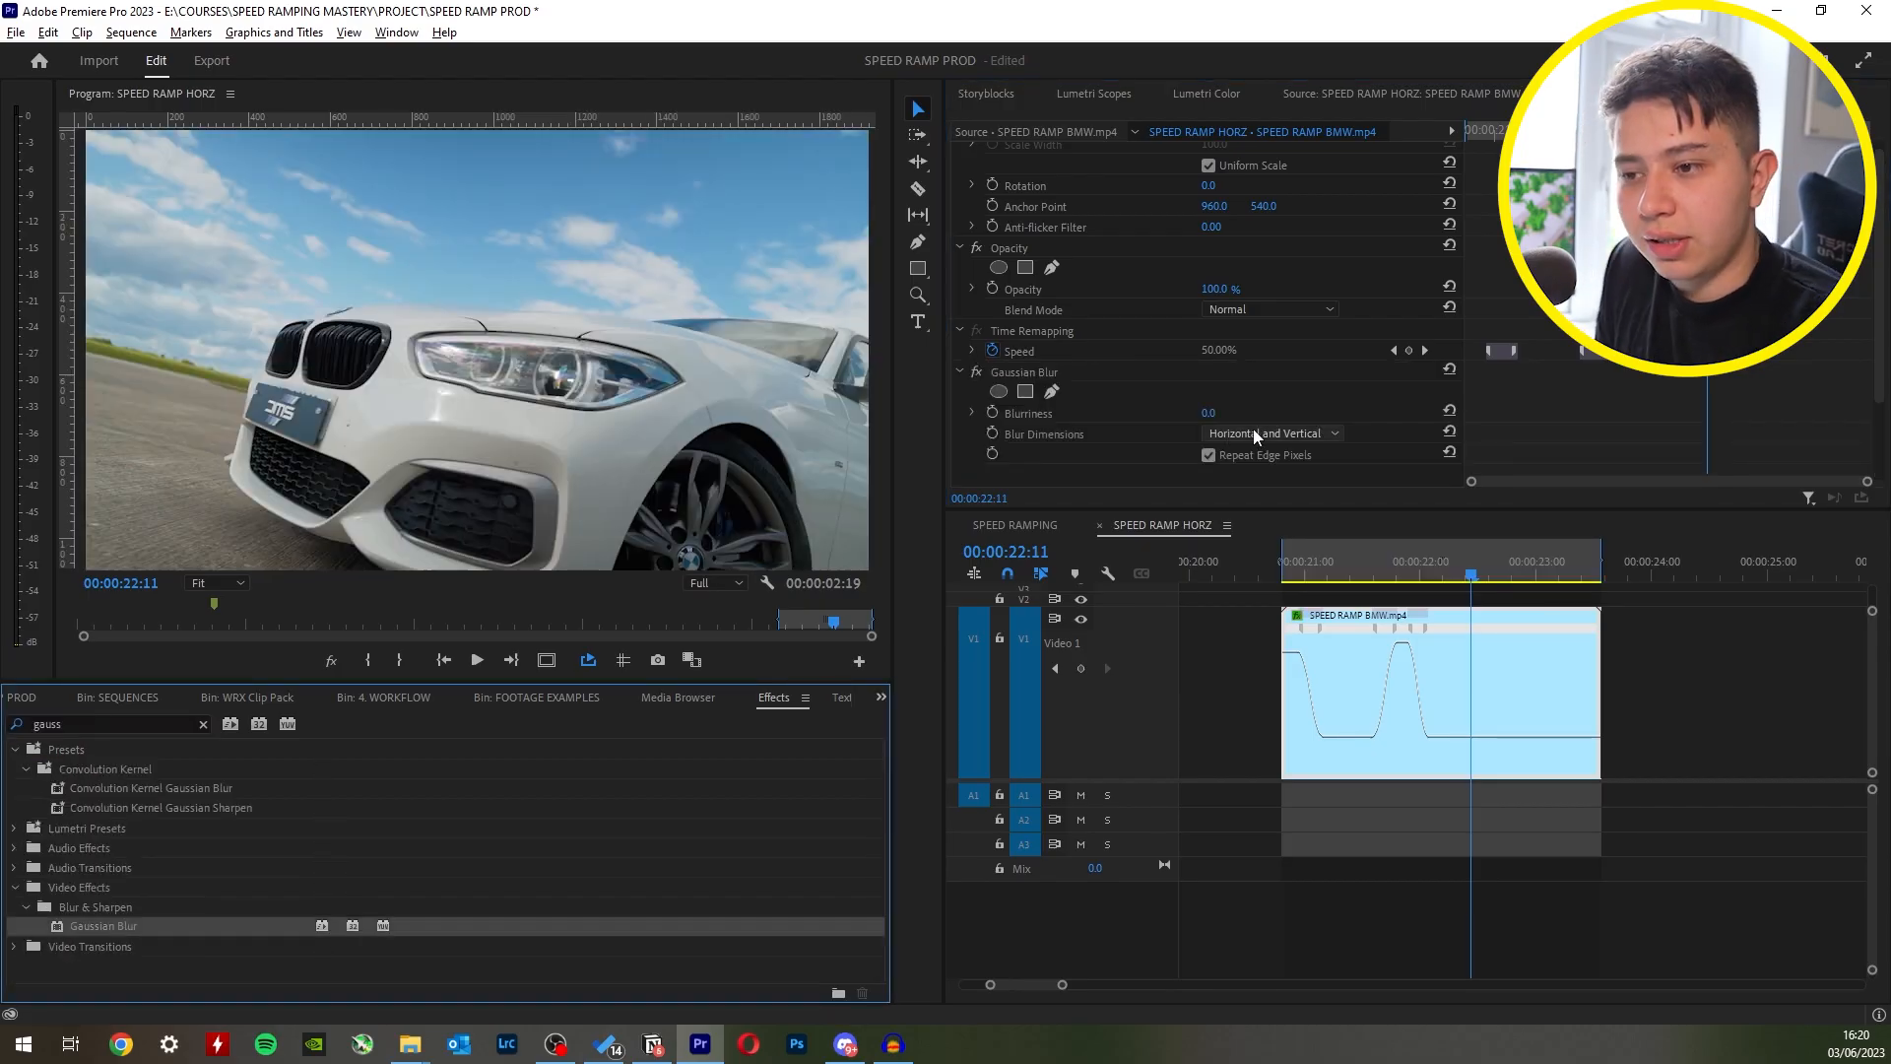
- Set the clip's Gaussian Blur dimensions to Horizontal and try out different Blurriness amounts
click(1253, 433)
click(1279, 473)
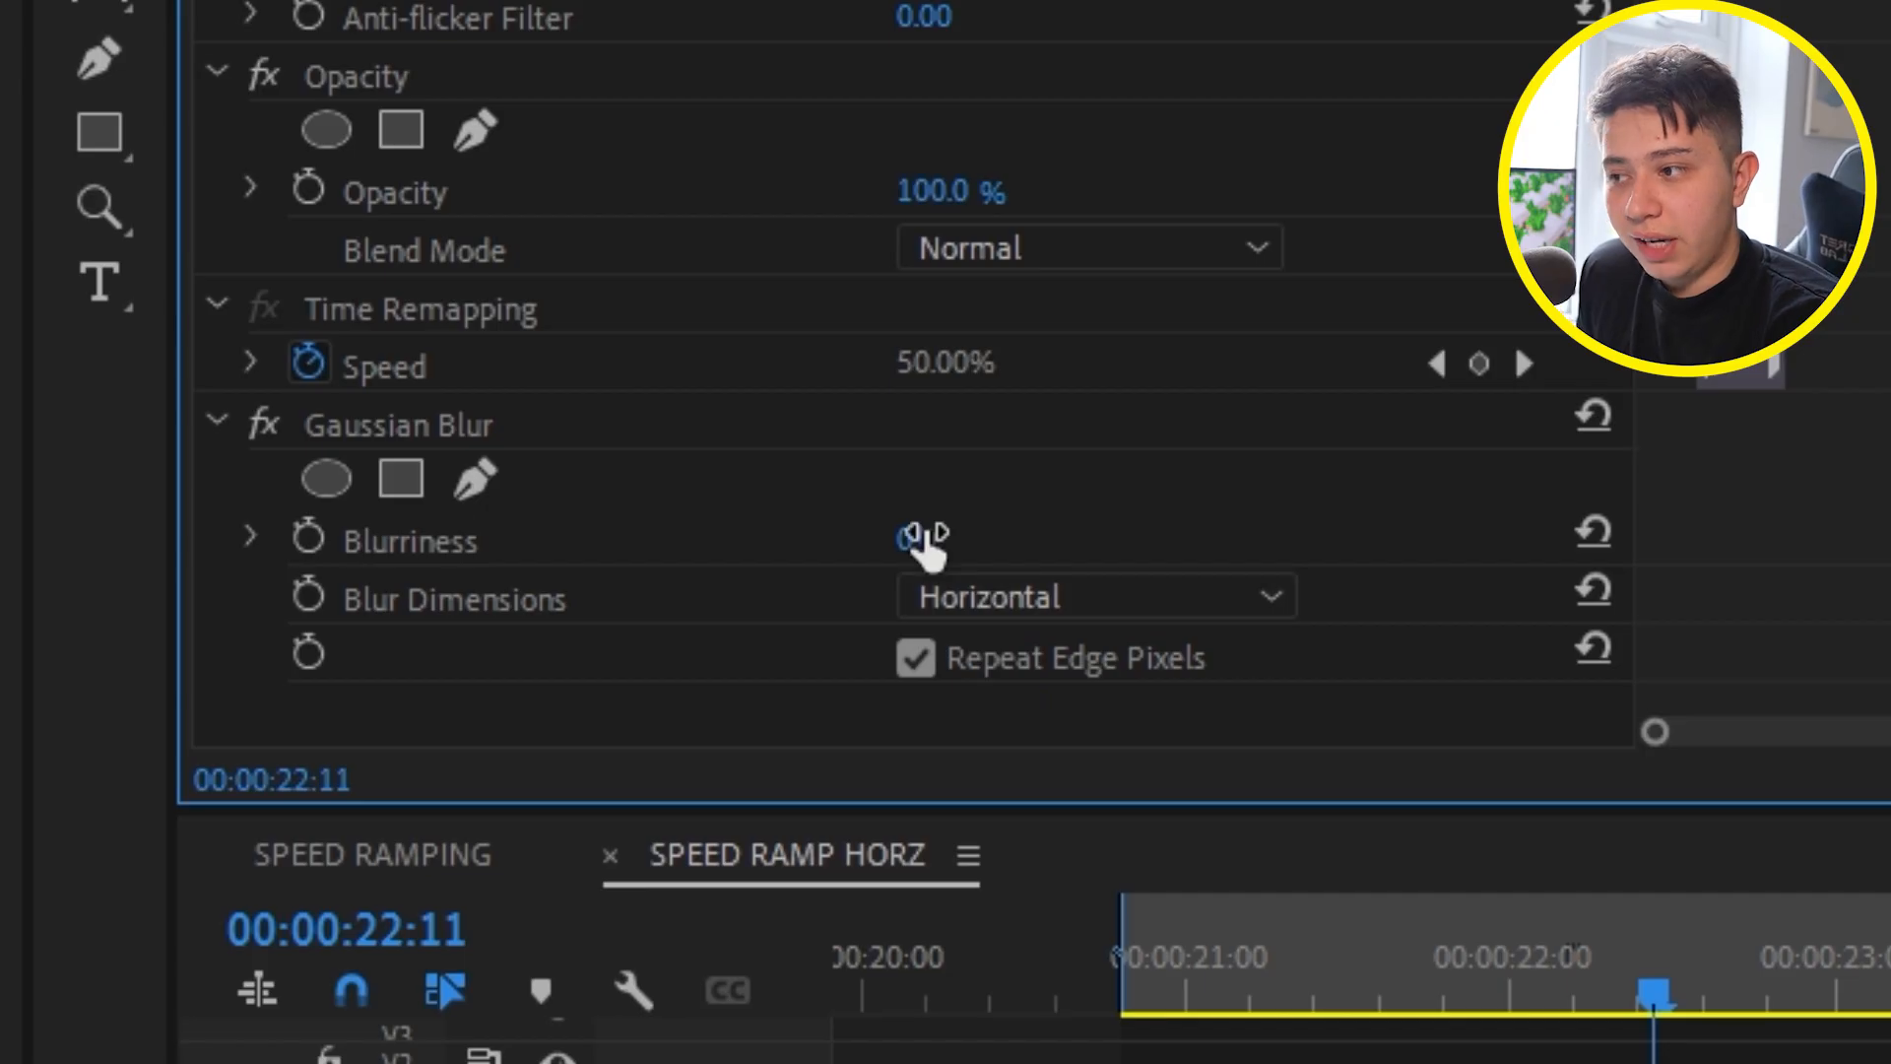
drag(932, 539, 757, 538)
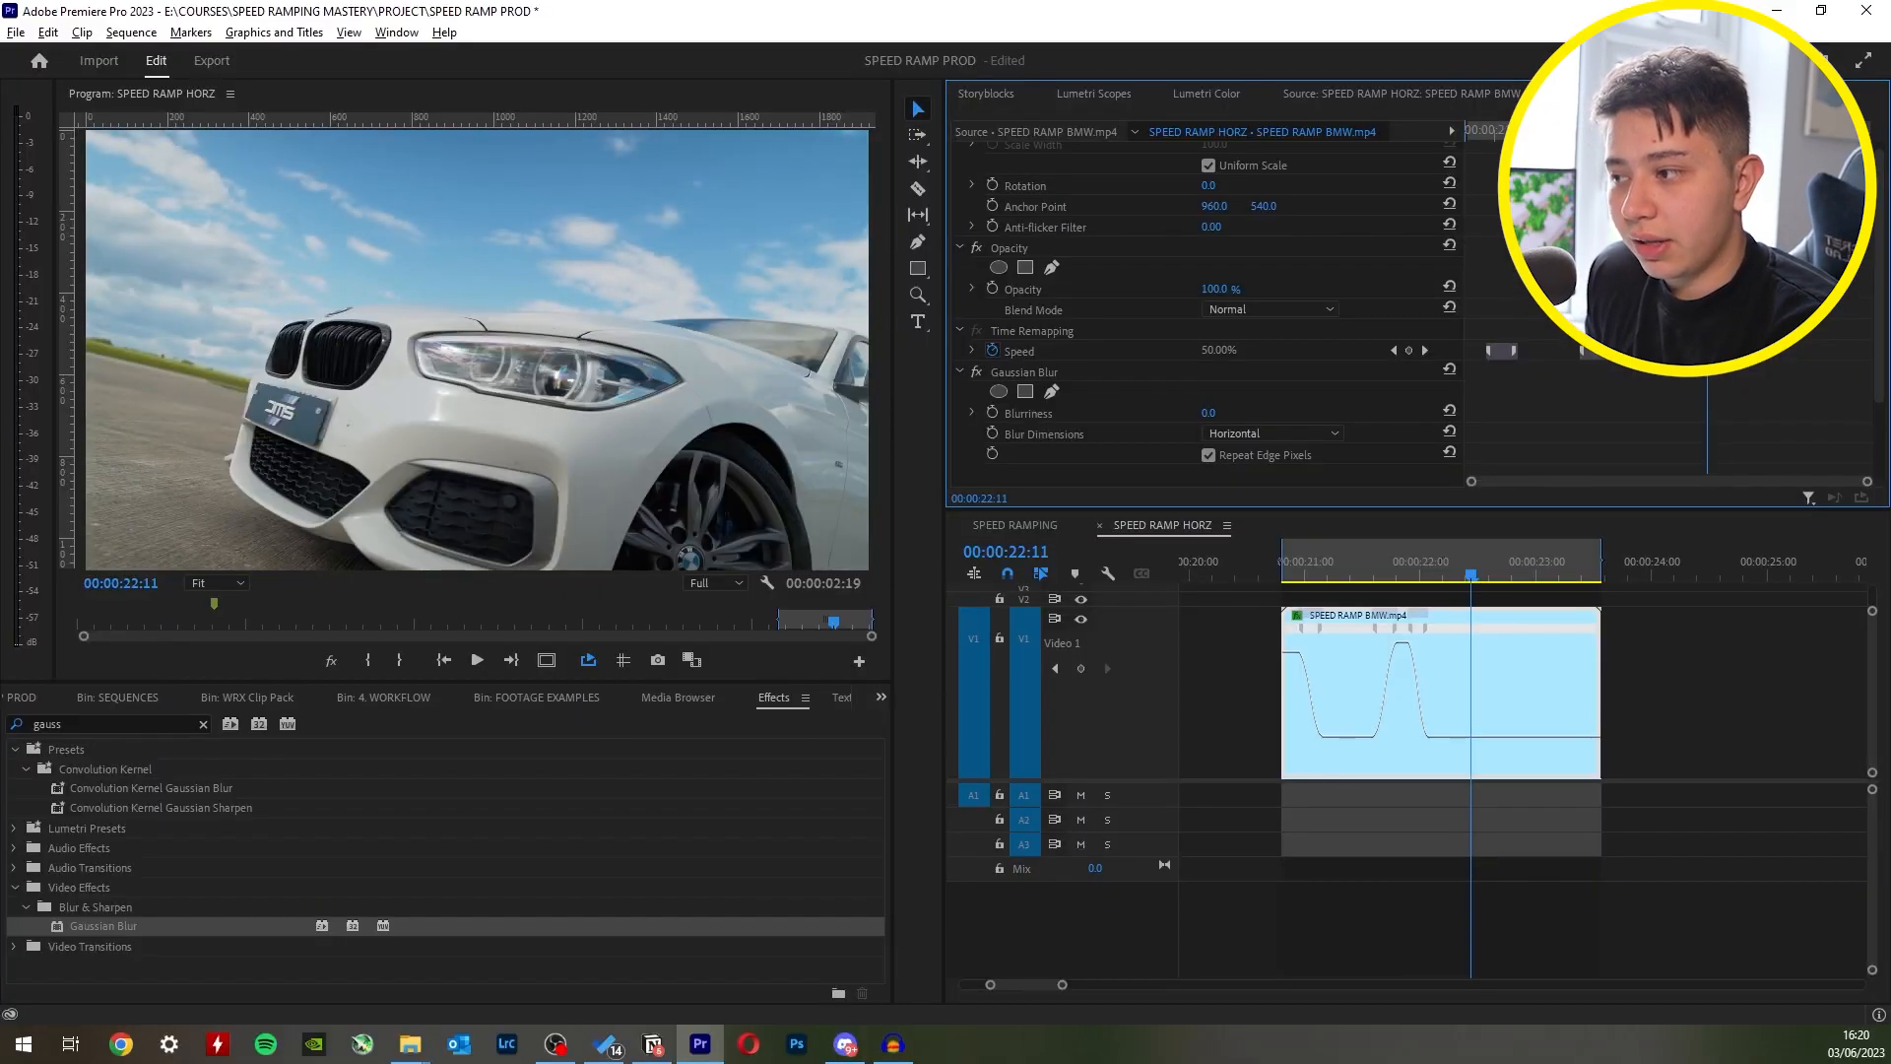
drag(1210, 413, 1246, 413)
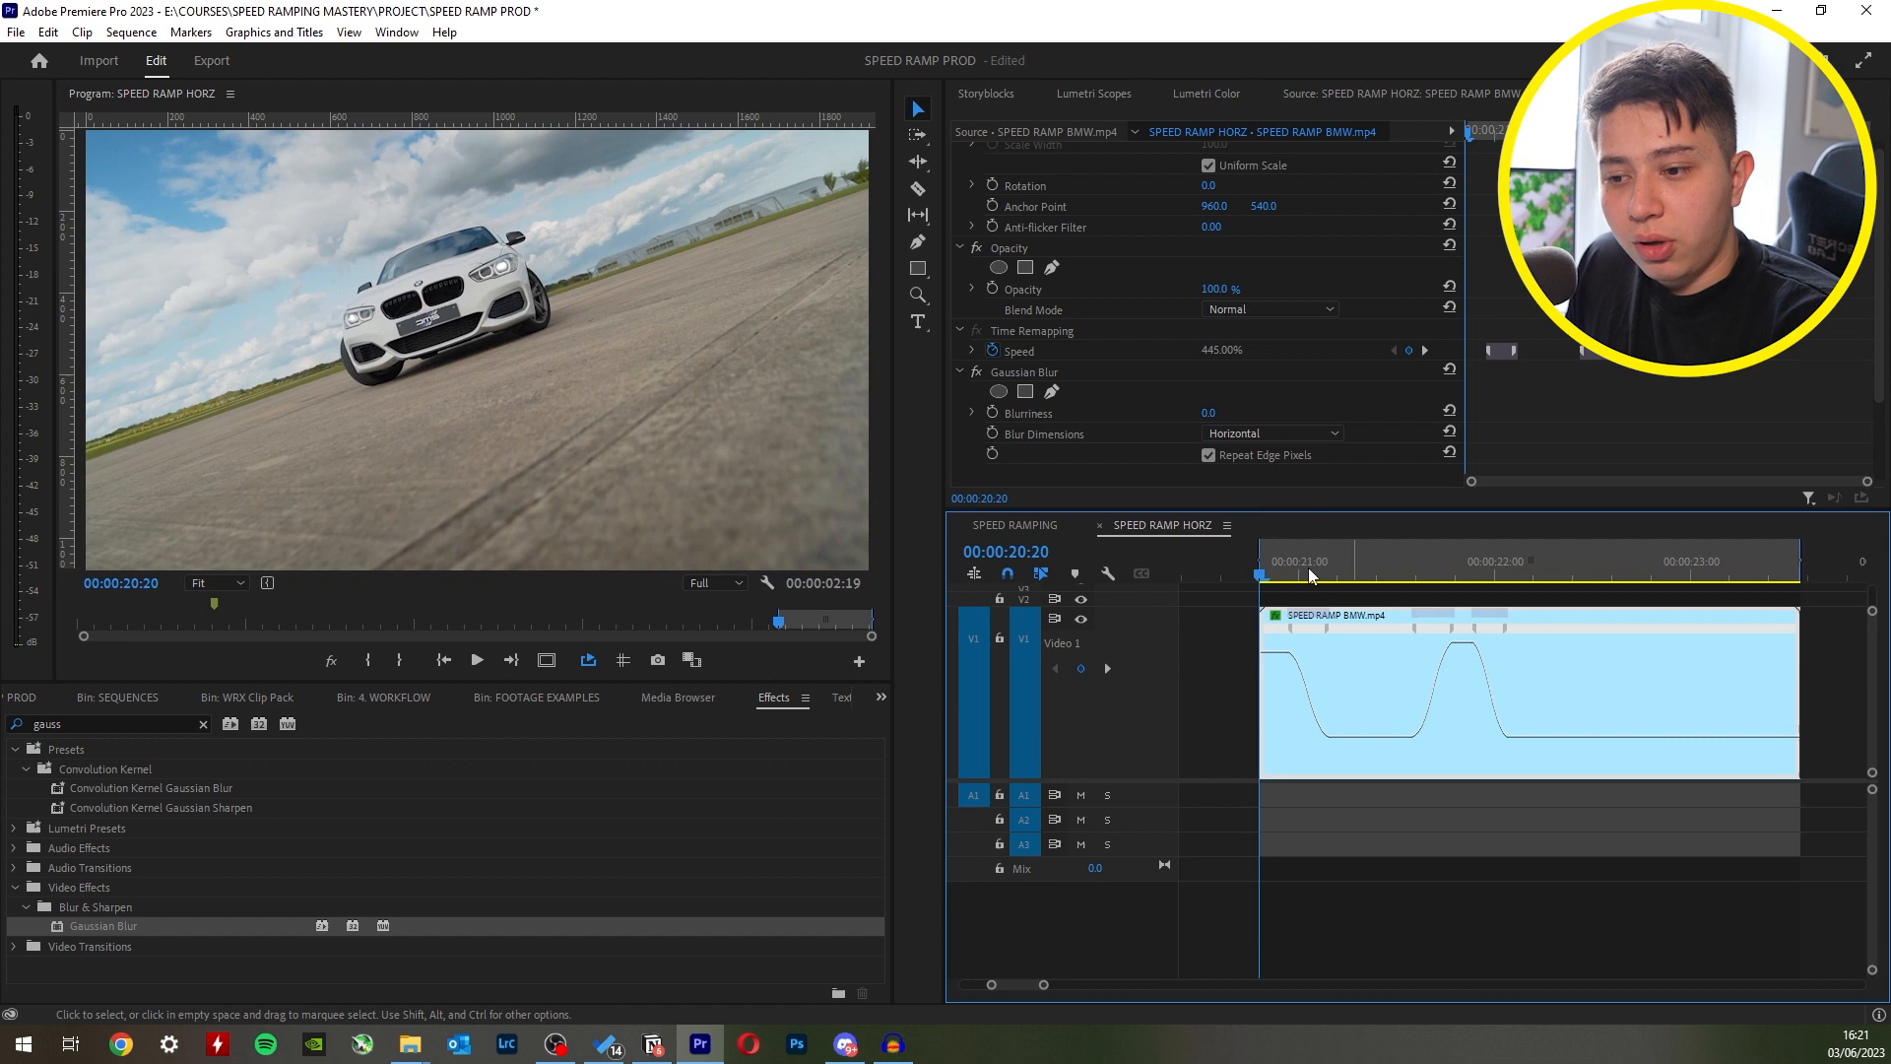
- Keyframe the clip's Gaussian Blur so Blurriness starts at 51 on the first frame and falls off during the first speed ramp
drag(717, 465, 812, 465)
click(215, 463)
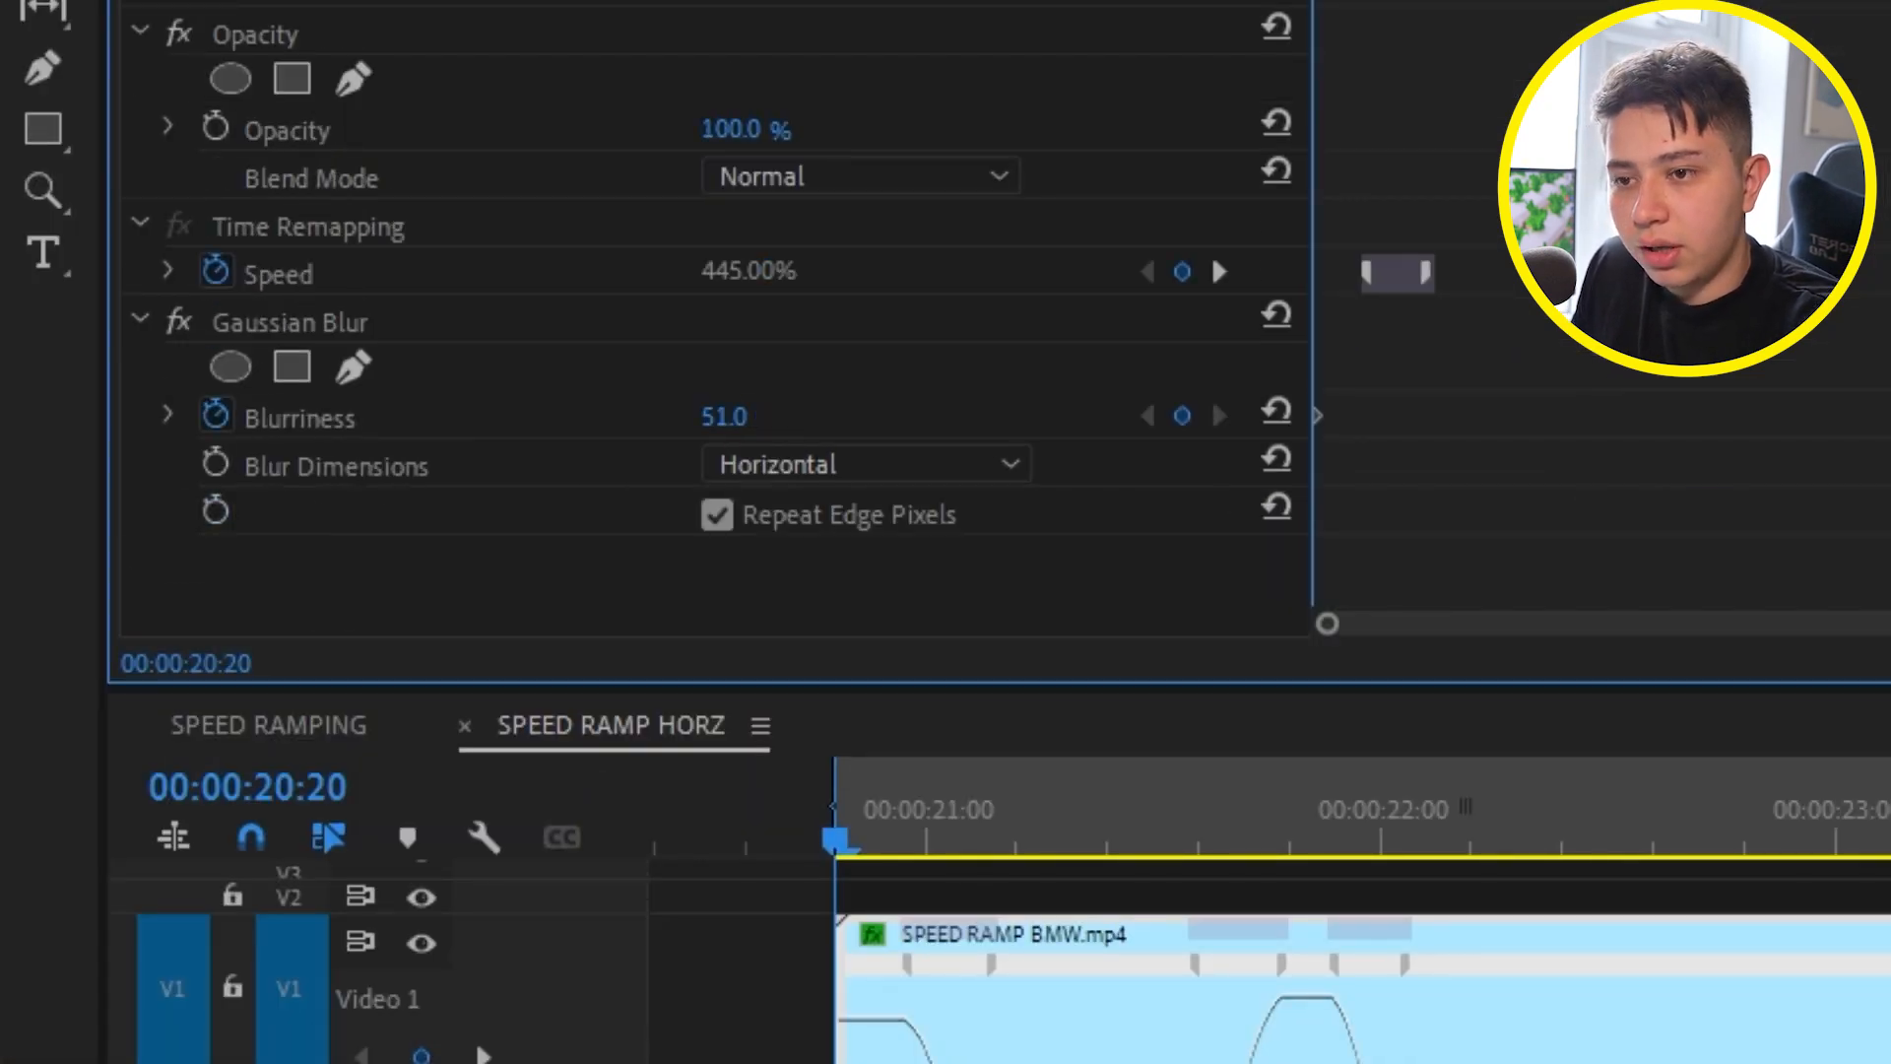
key(space)
key(Right)
key(Right)
key(Right)
key(Right)
key(Left)
key(Left)
key(Left)
key(Right)
drag(725, 417, 621, 417)
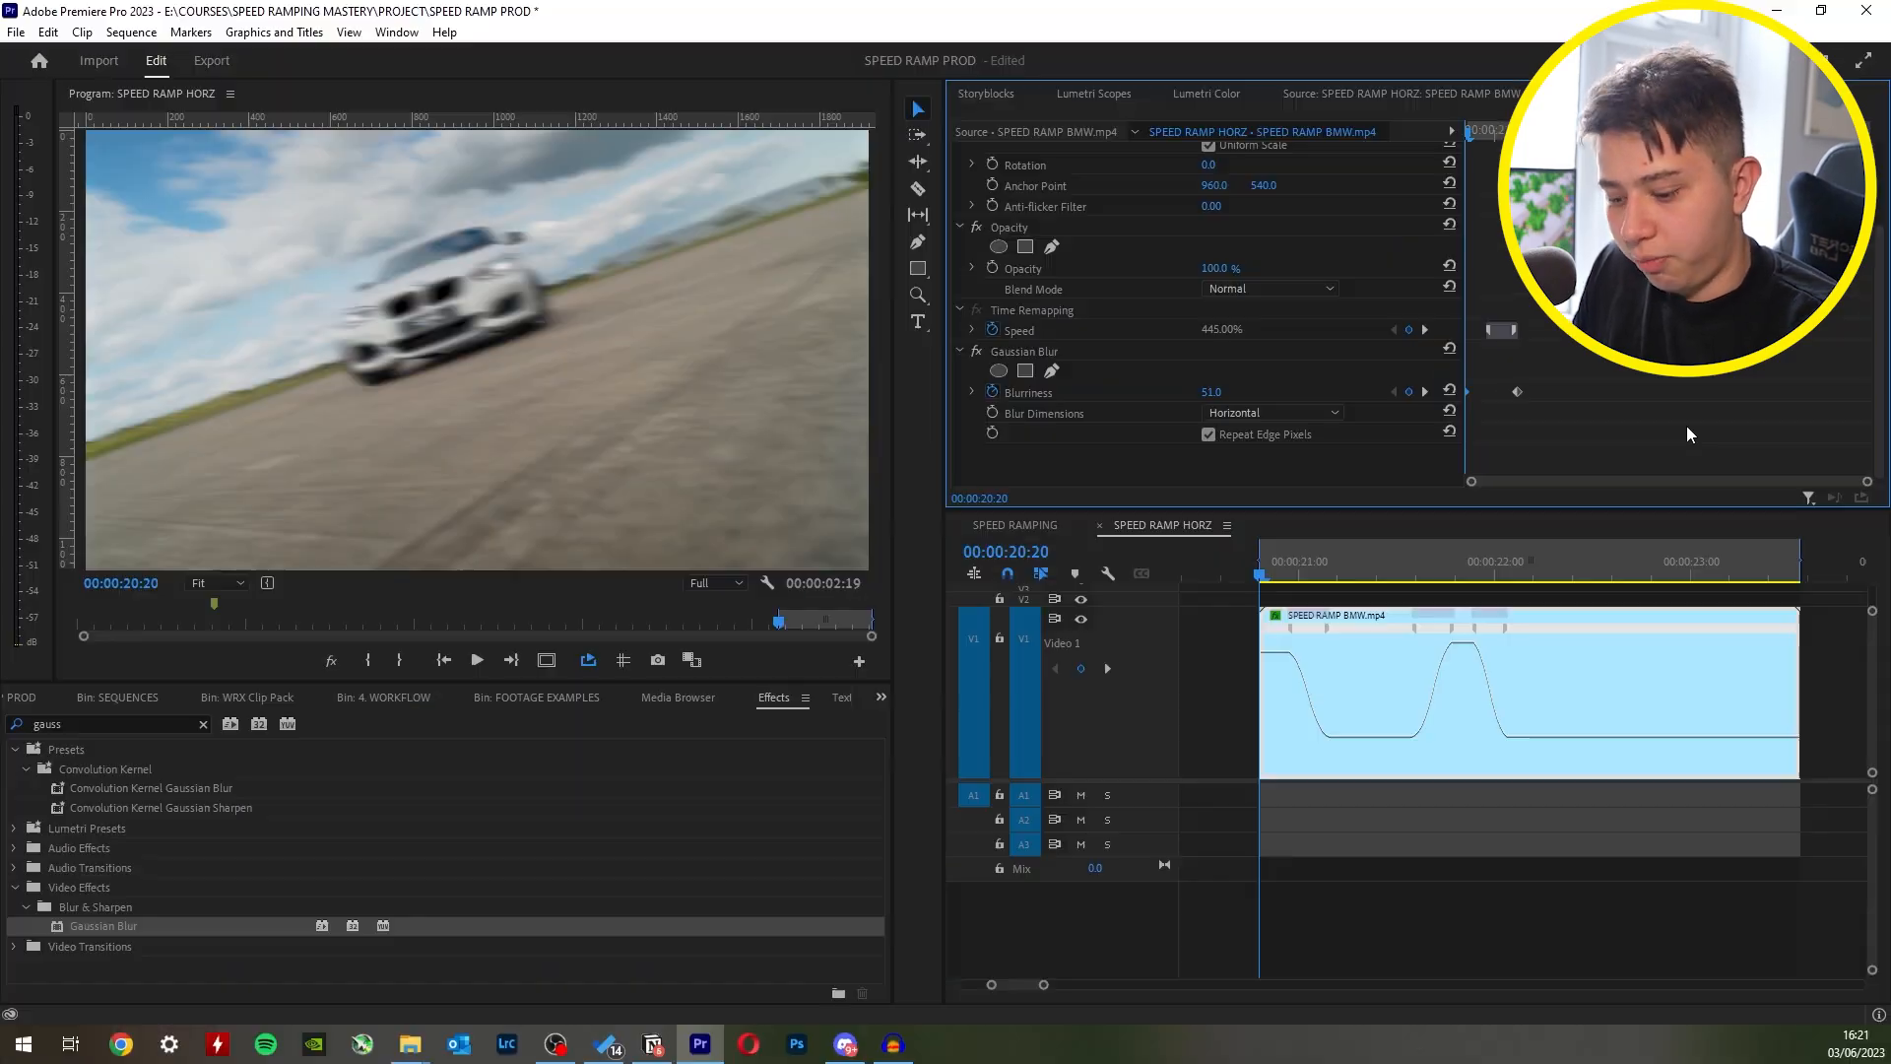
key(Right)
key(Right)
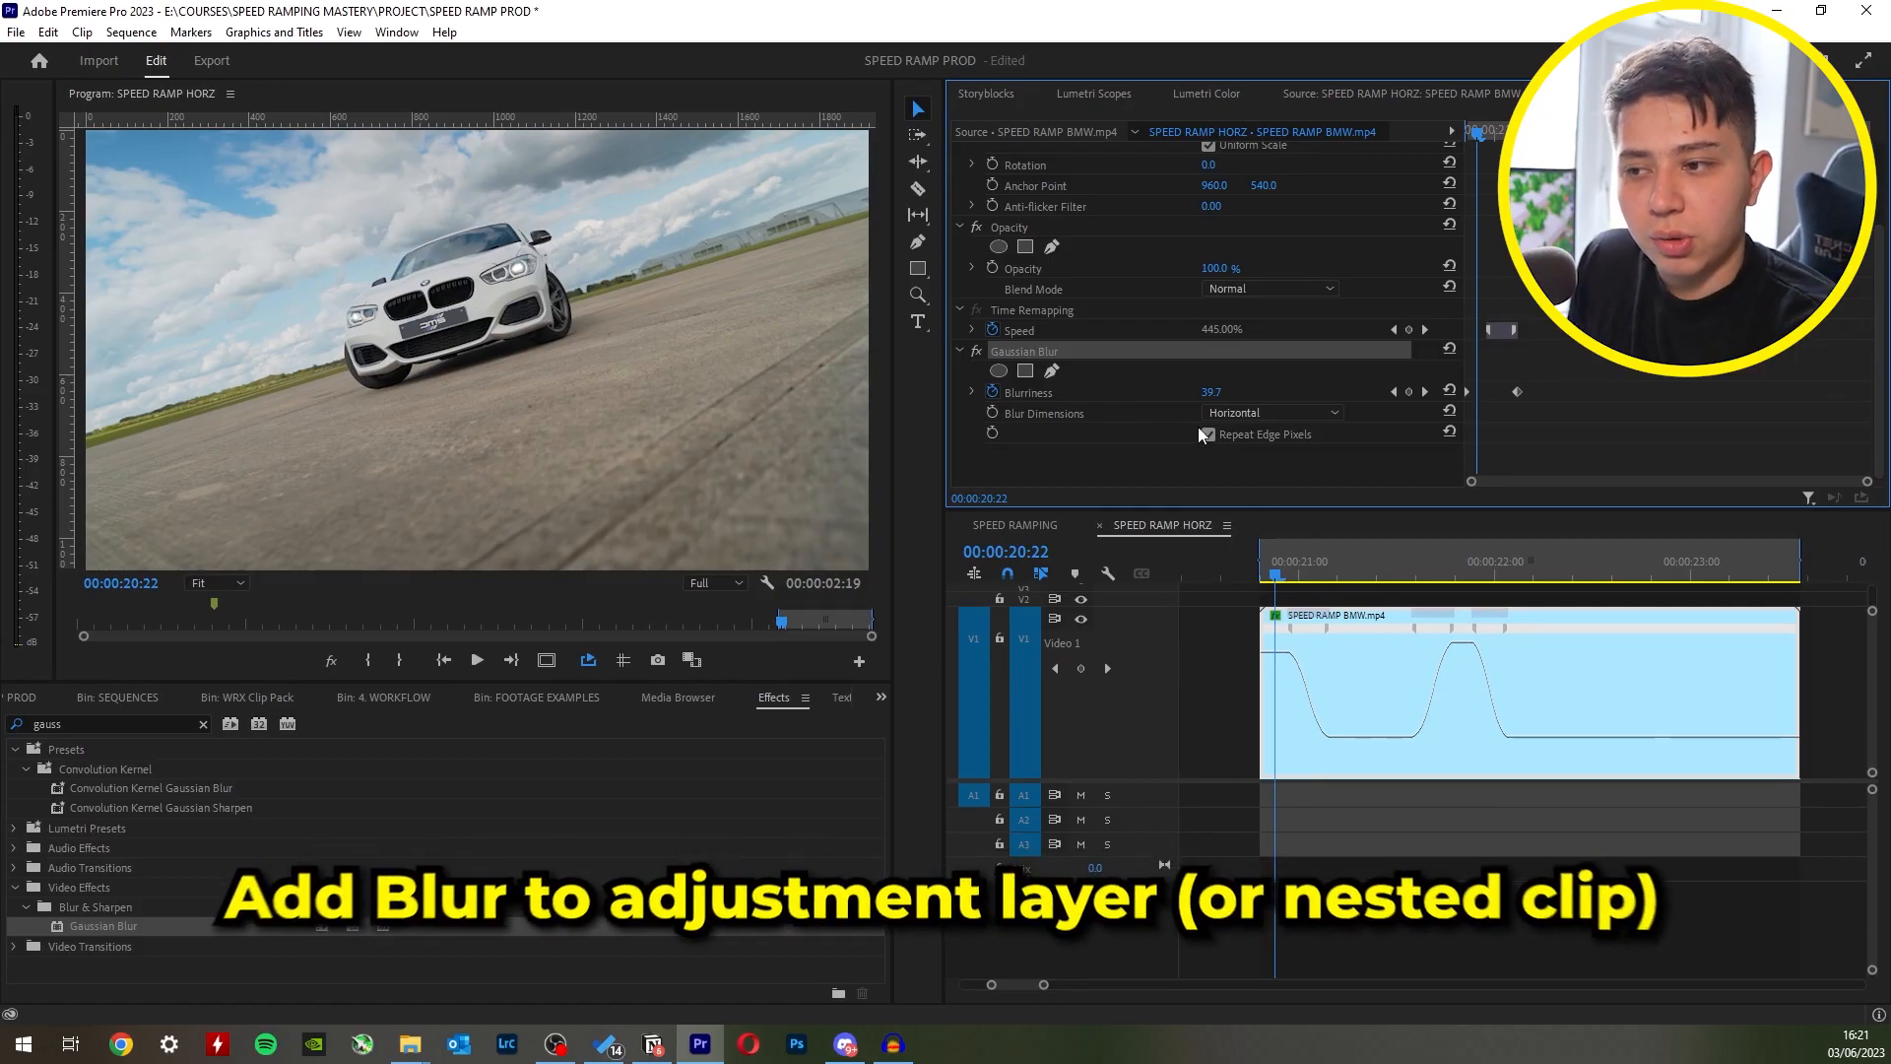
- Delete the Gaussian Blur from the BMW clip and try nesting the clip
key(Delete)
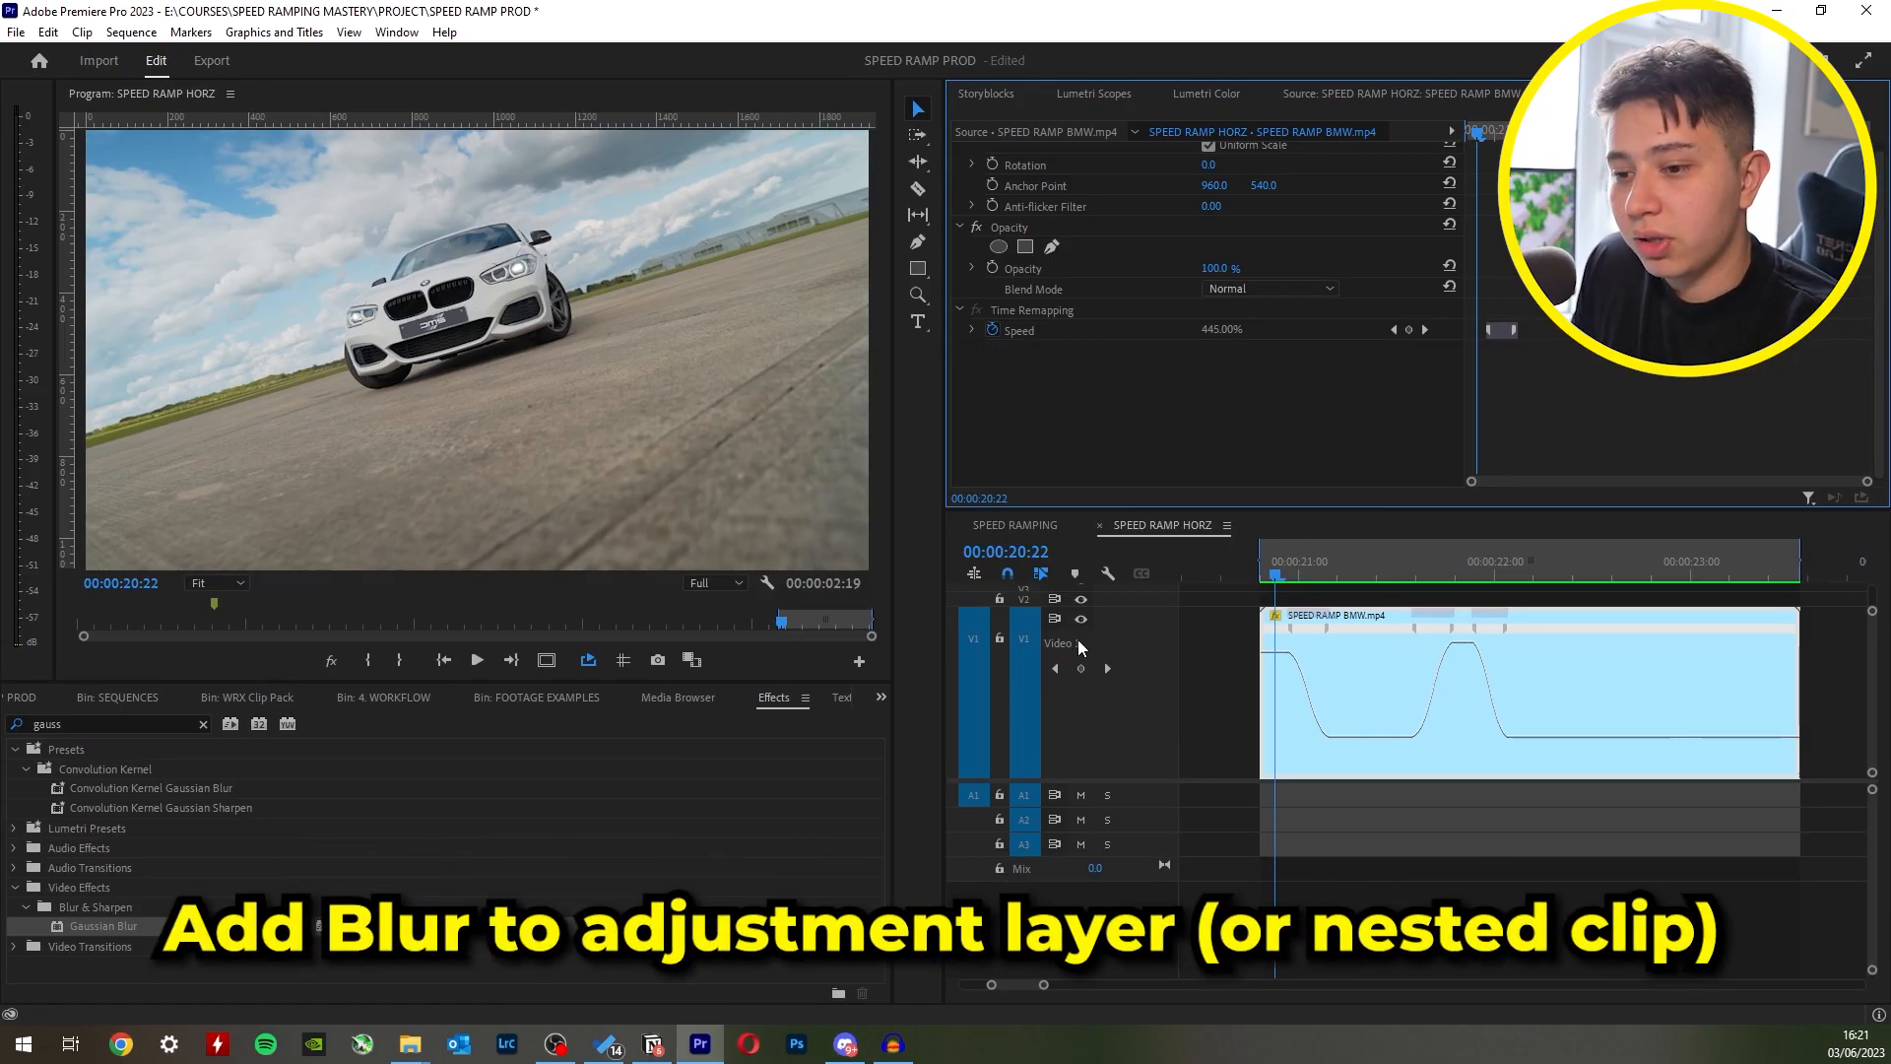
right_click(1615, 647)
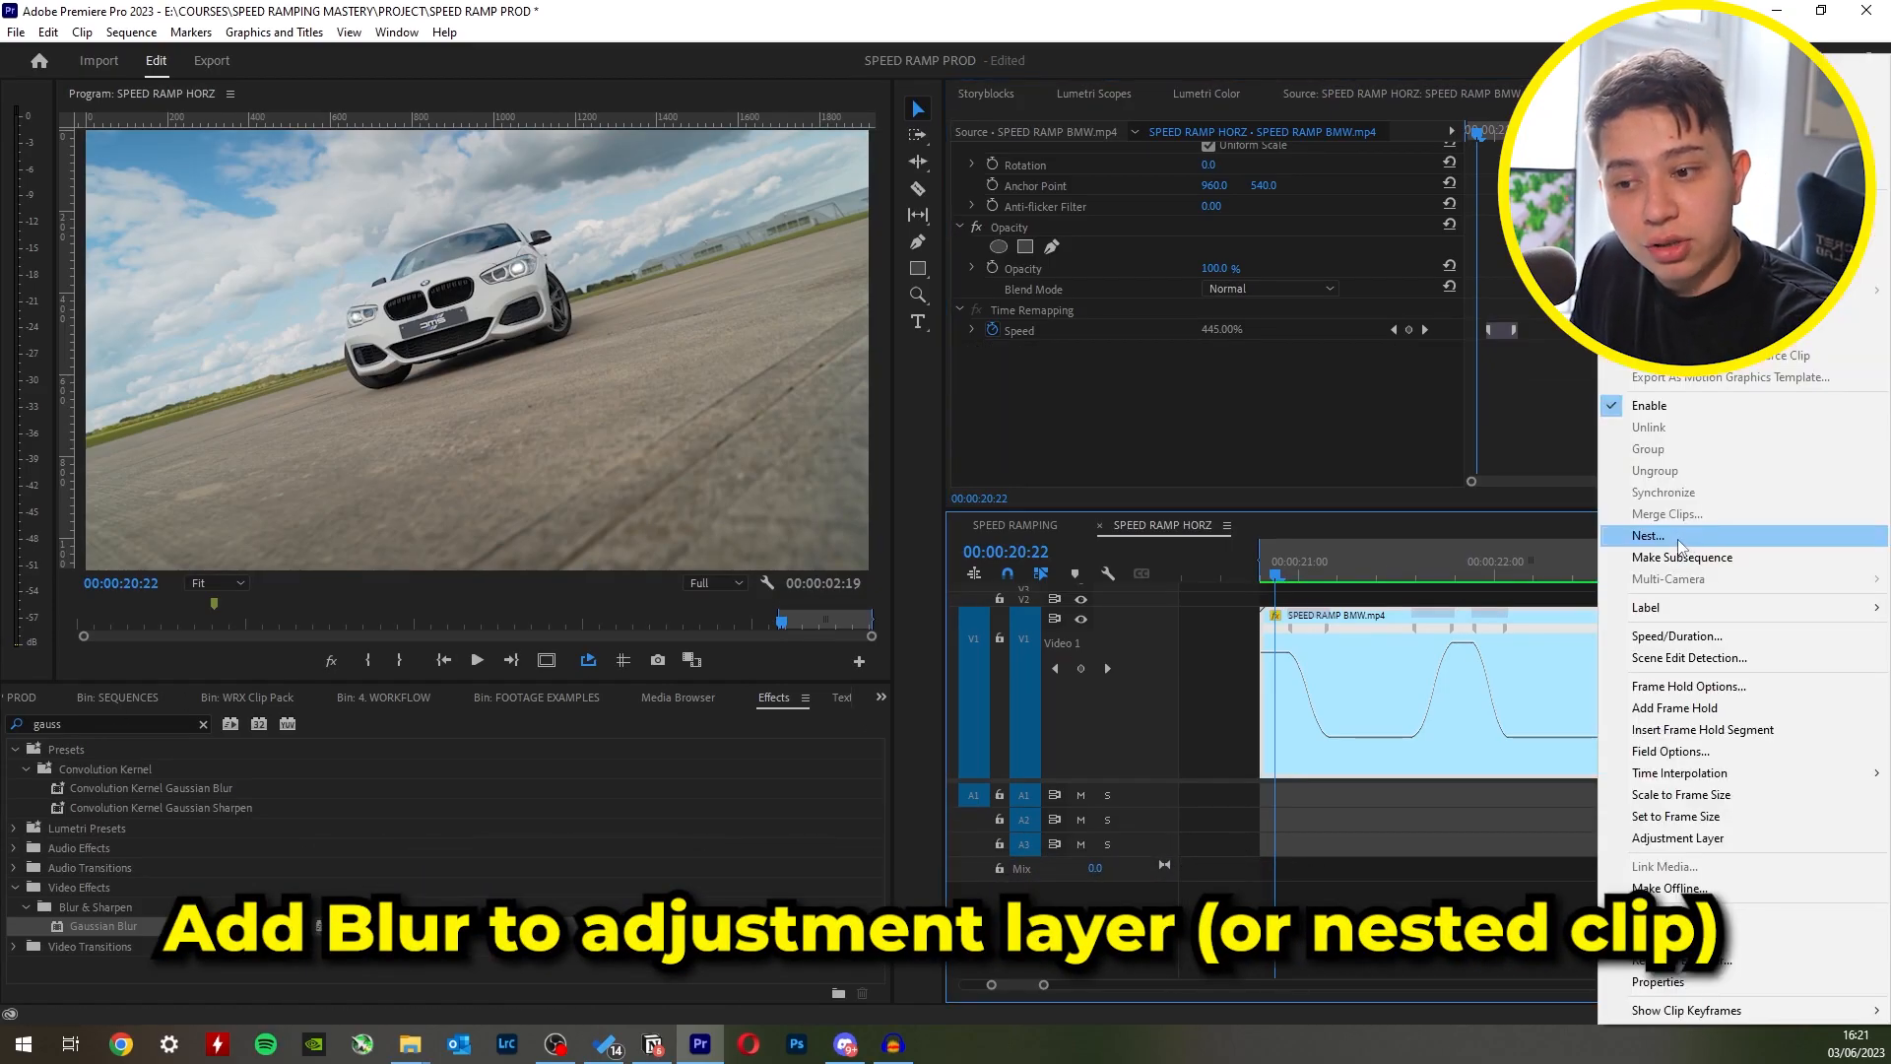
click(1681, 538)
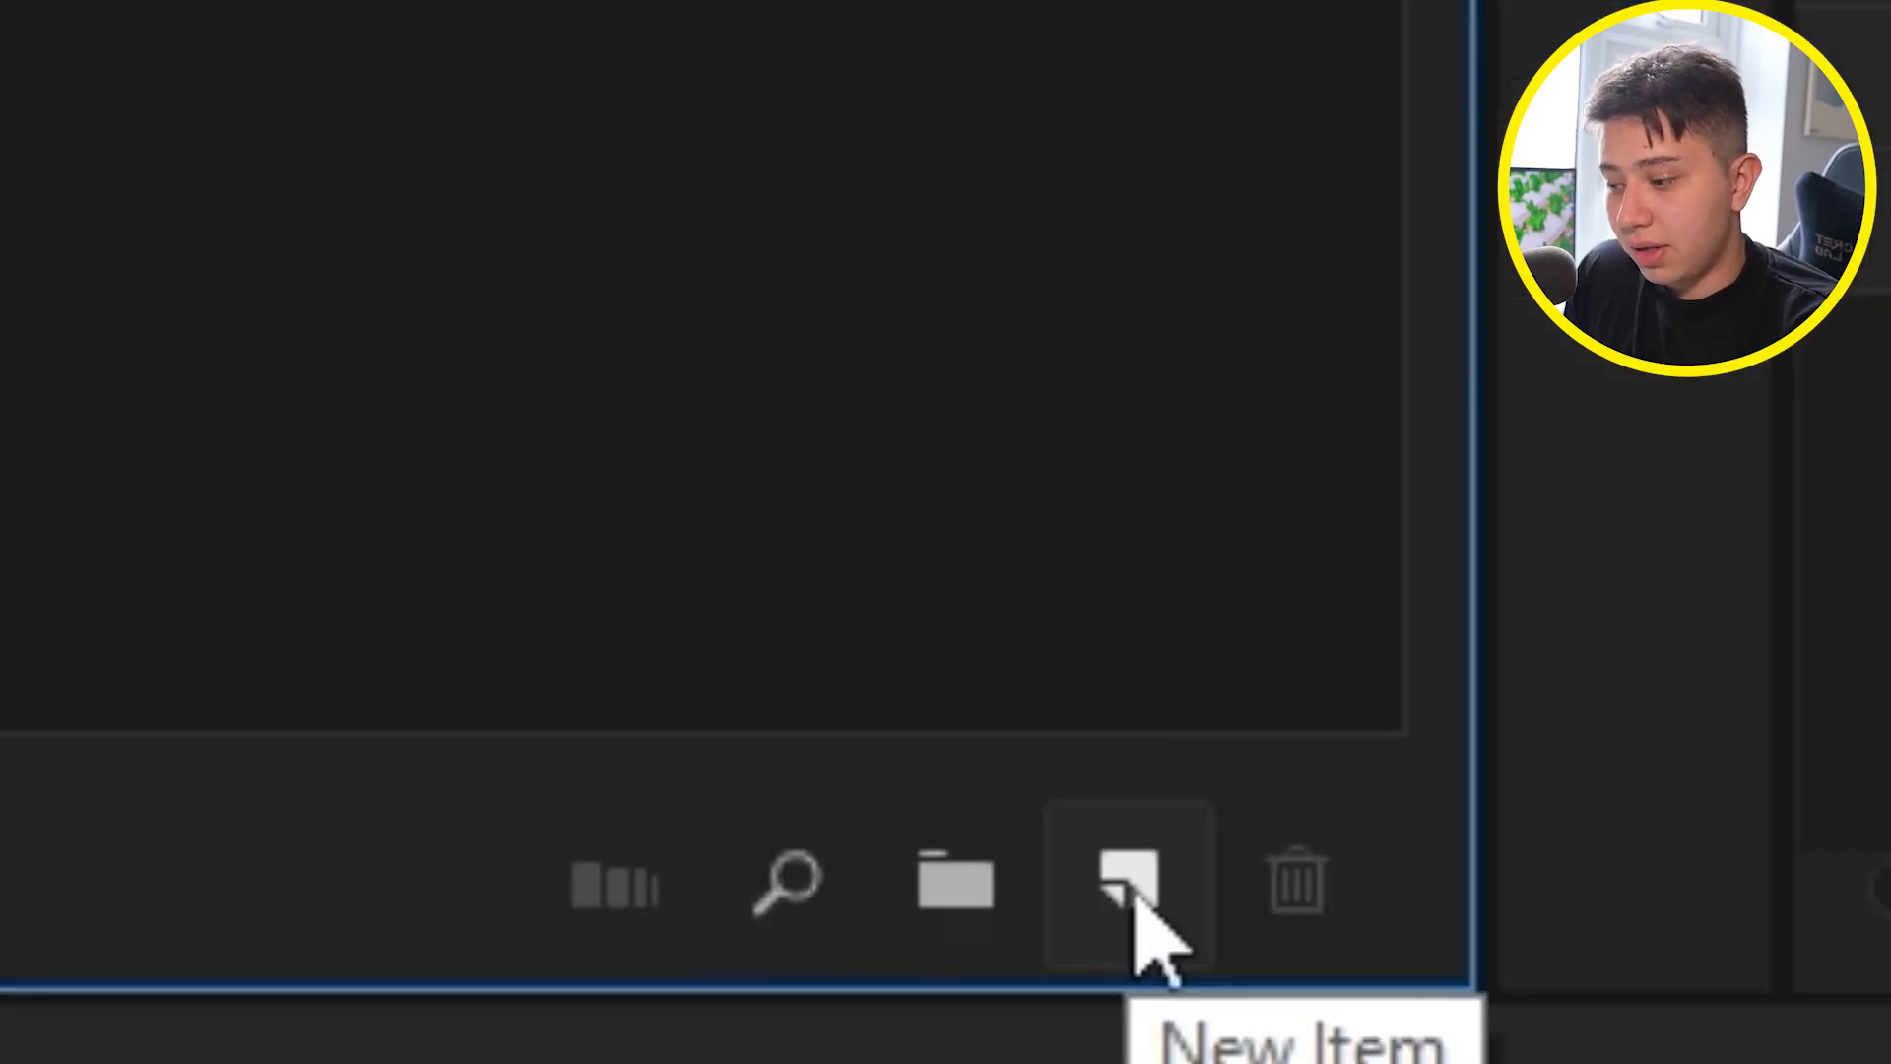
- Create an adjustment layer and place it on track V2 above the start of the BMW clip
click(833, 985)
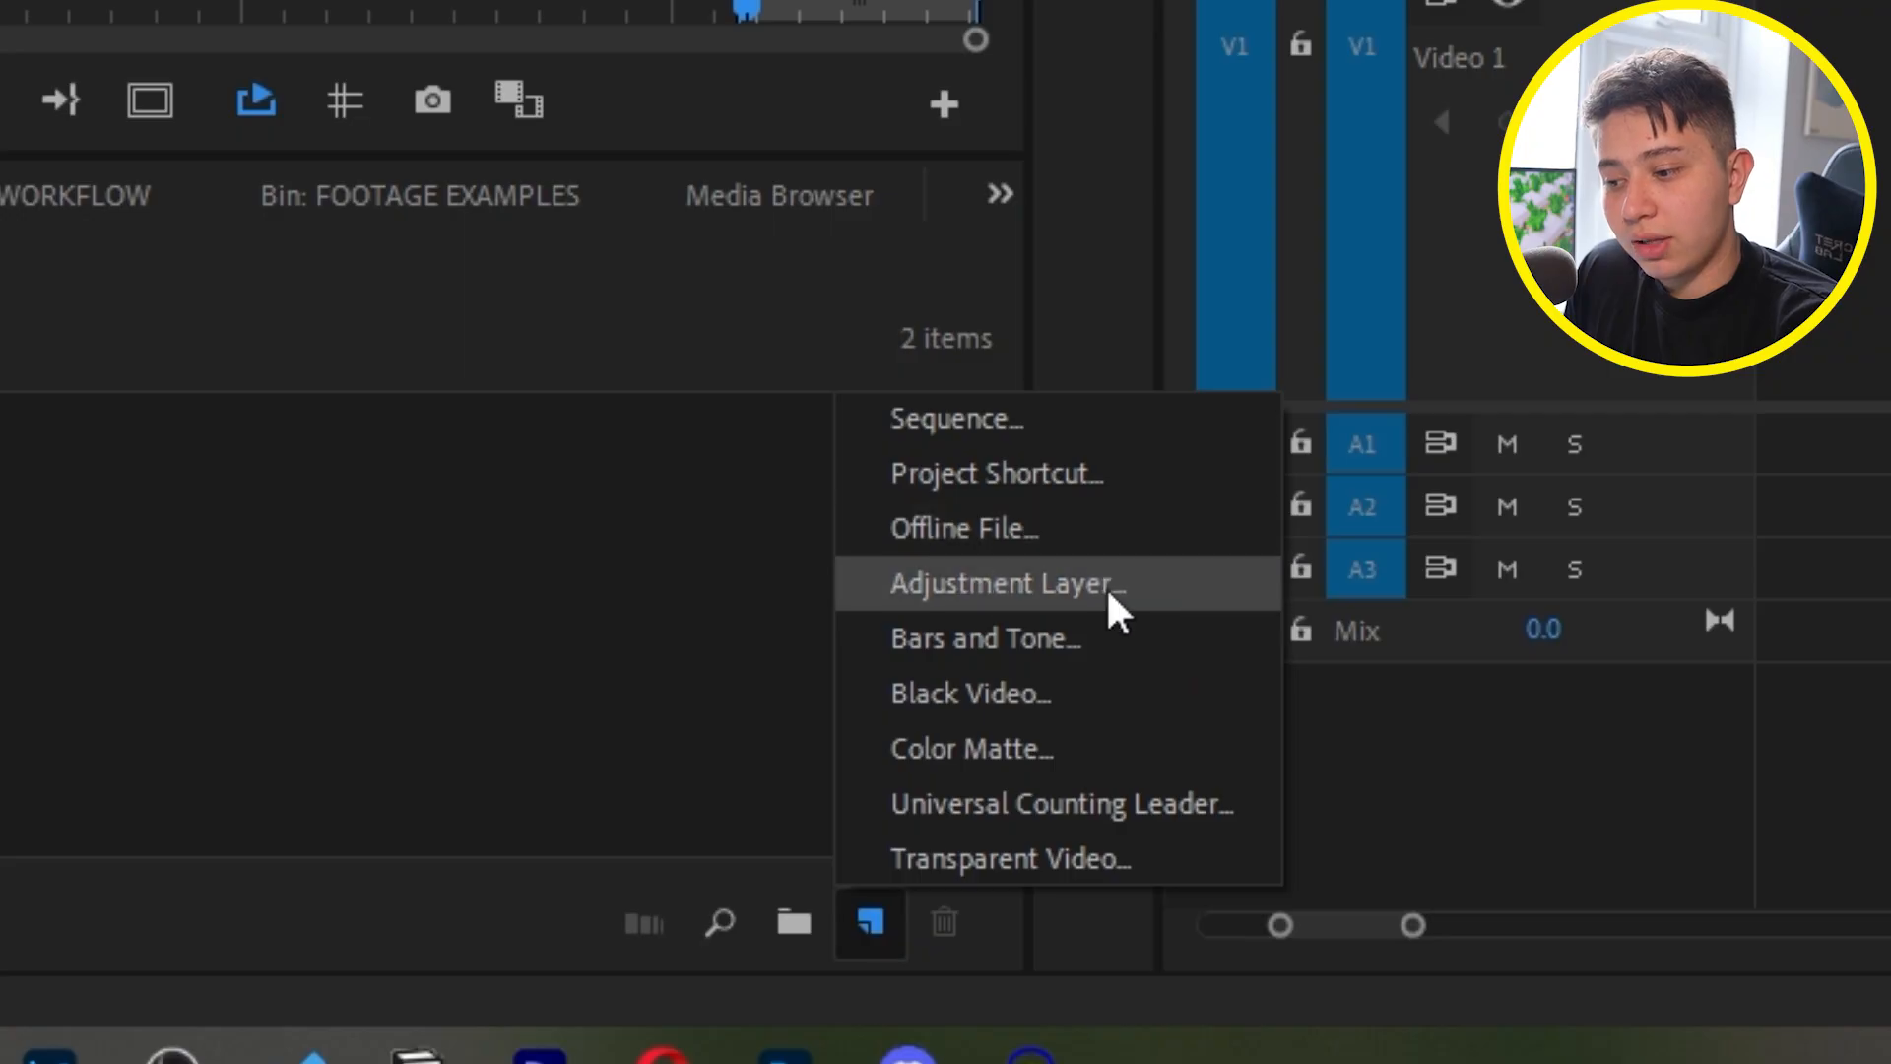
click(1108, 587)
click(994, 570)
drag(259, 953, 1606, 594)
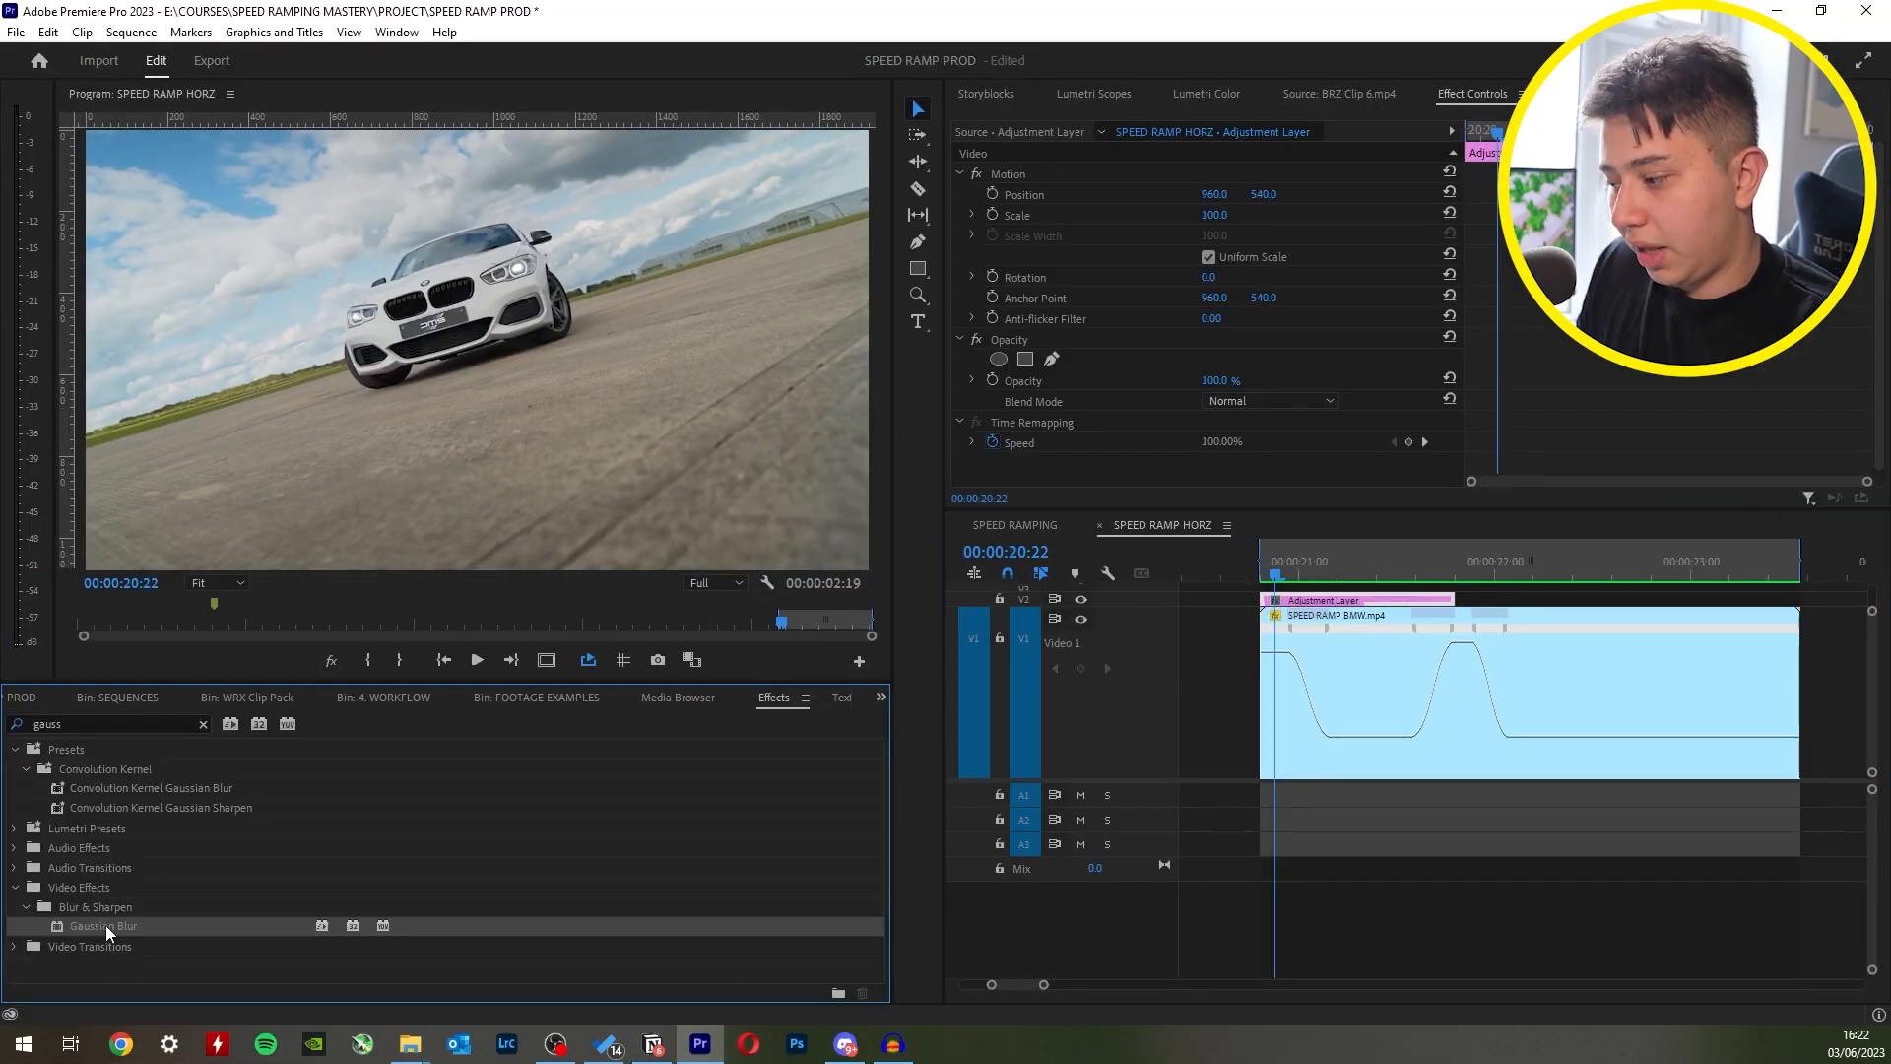
- Give the adjustment layer a Horizontal Gaussian Blur with a Blurriness keyframe of 57 at its start
scroll(1574, 347, down, 2)
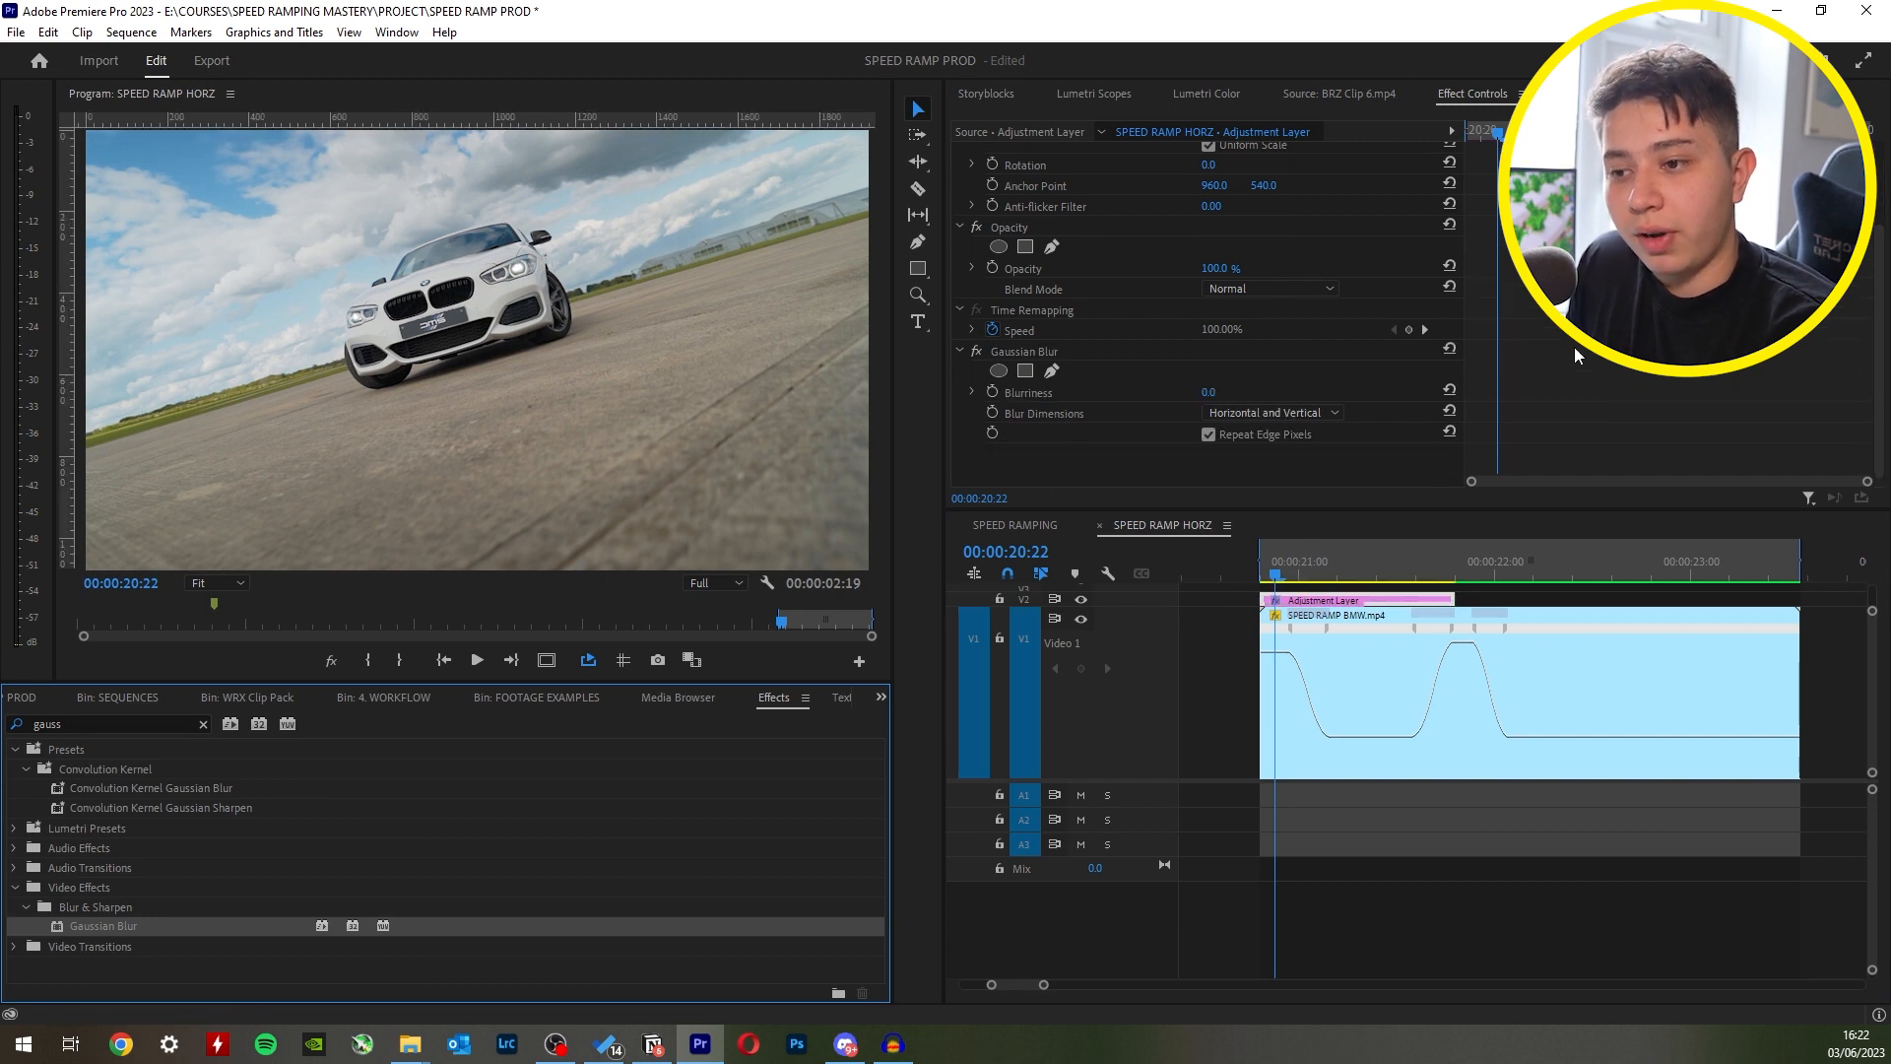
click(994, 391)
key(Left)
key(Left)
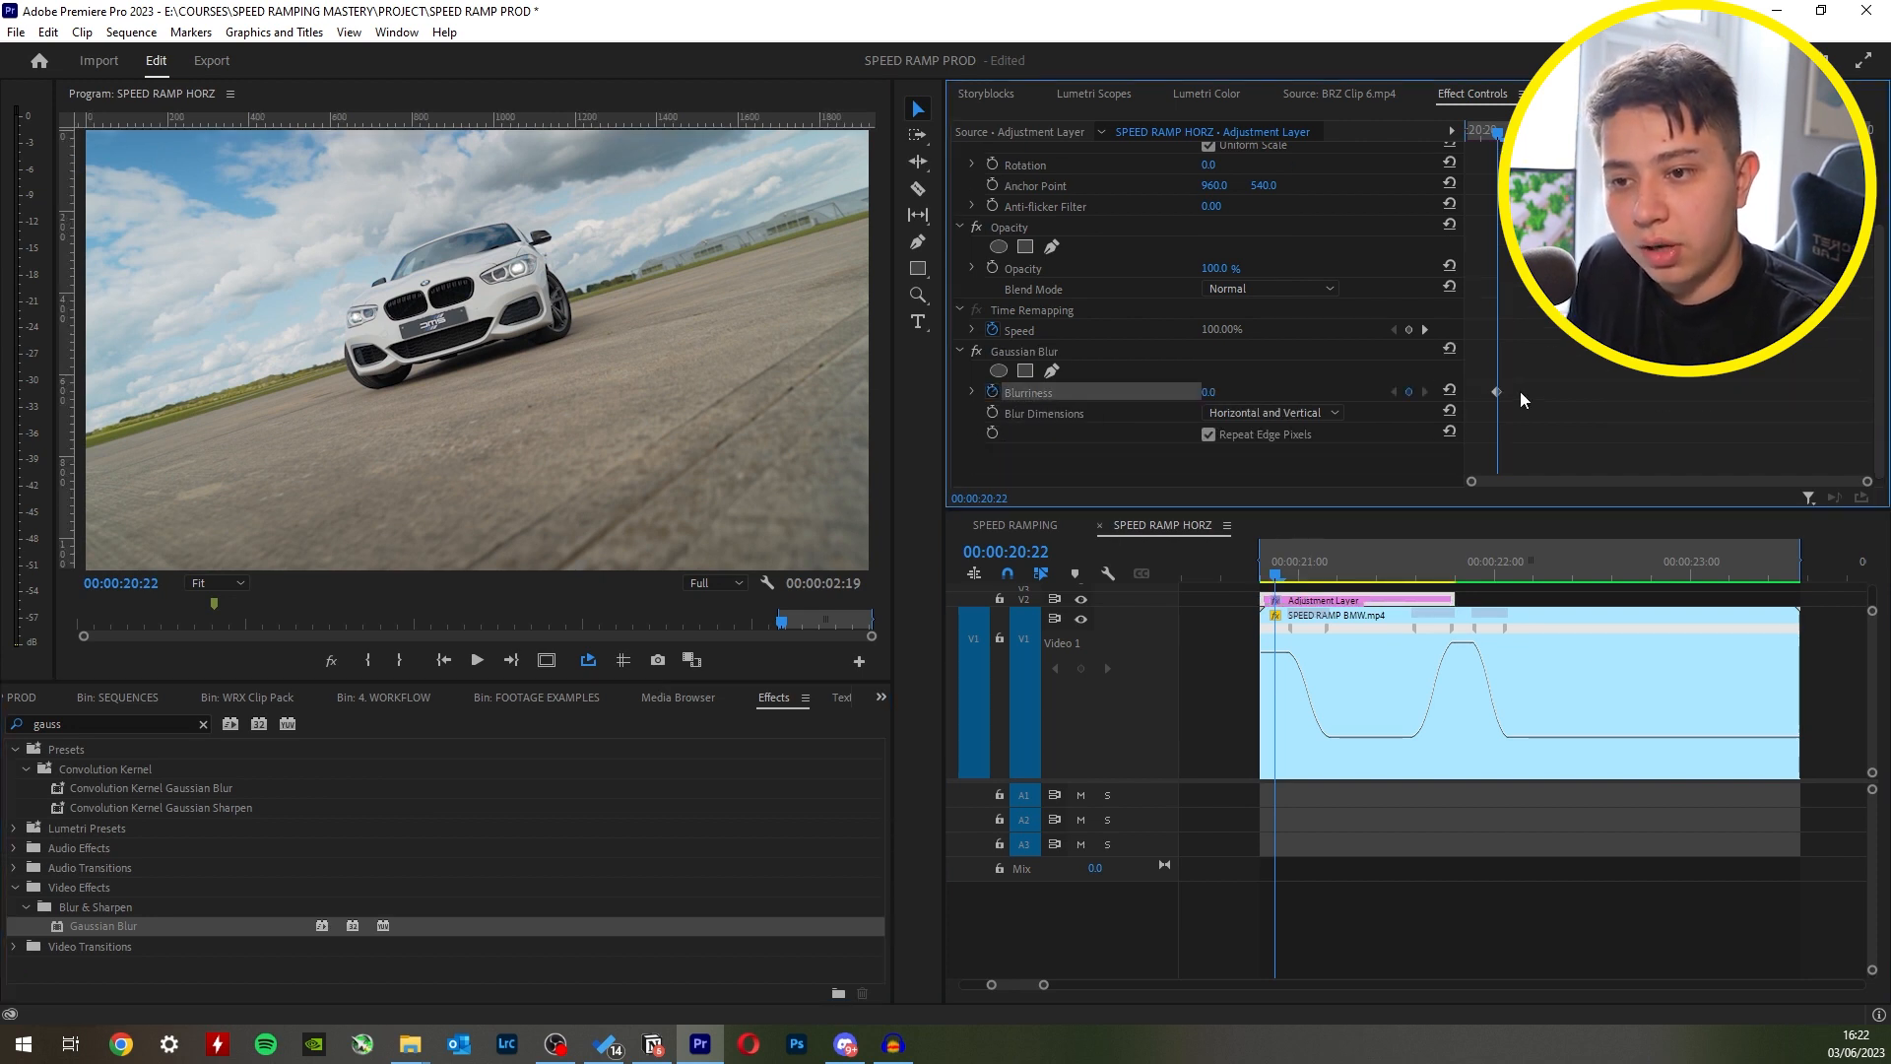
drag(1210, 392, 1252, 393)
click(1272, 412)
click(1296, 459)
- Keyframe the adjustment layer's Blurriness down to 1 at 00:00:21:04 and play back the first speed ramp
drag(1475, 132, 1612, 132)
drag(1207, 396, 1151, 396)
drag(1498, 132, 1450, 149)
key(space)
key(space)
drag(1281, 563, 1334, 578)
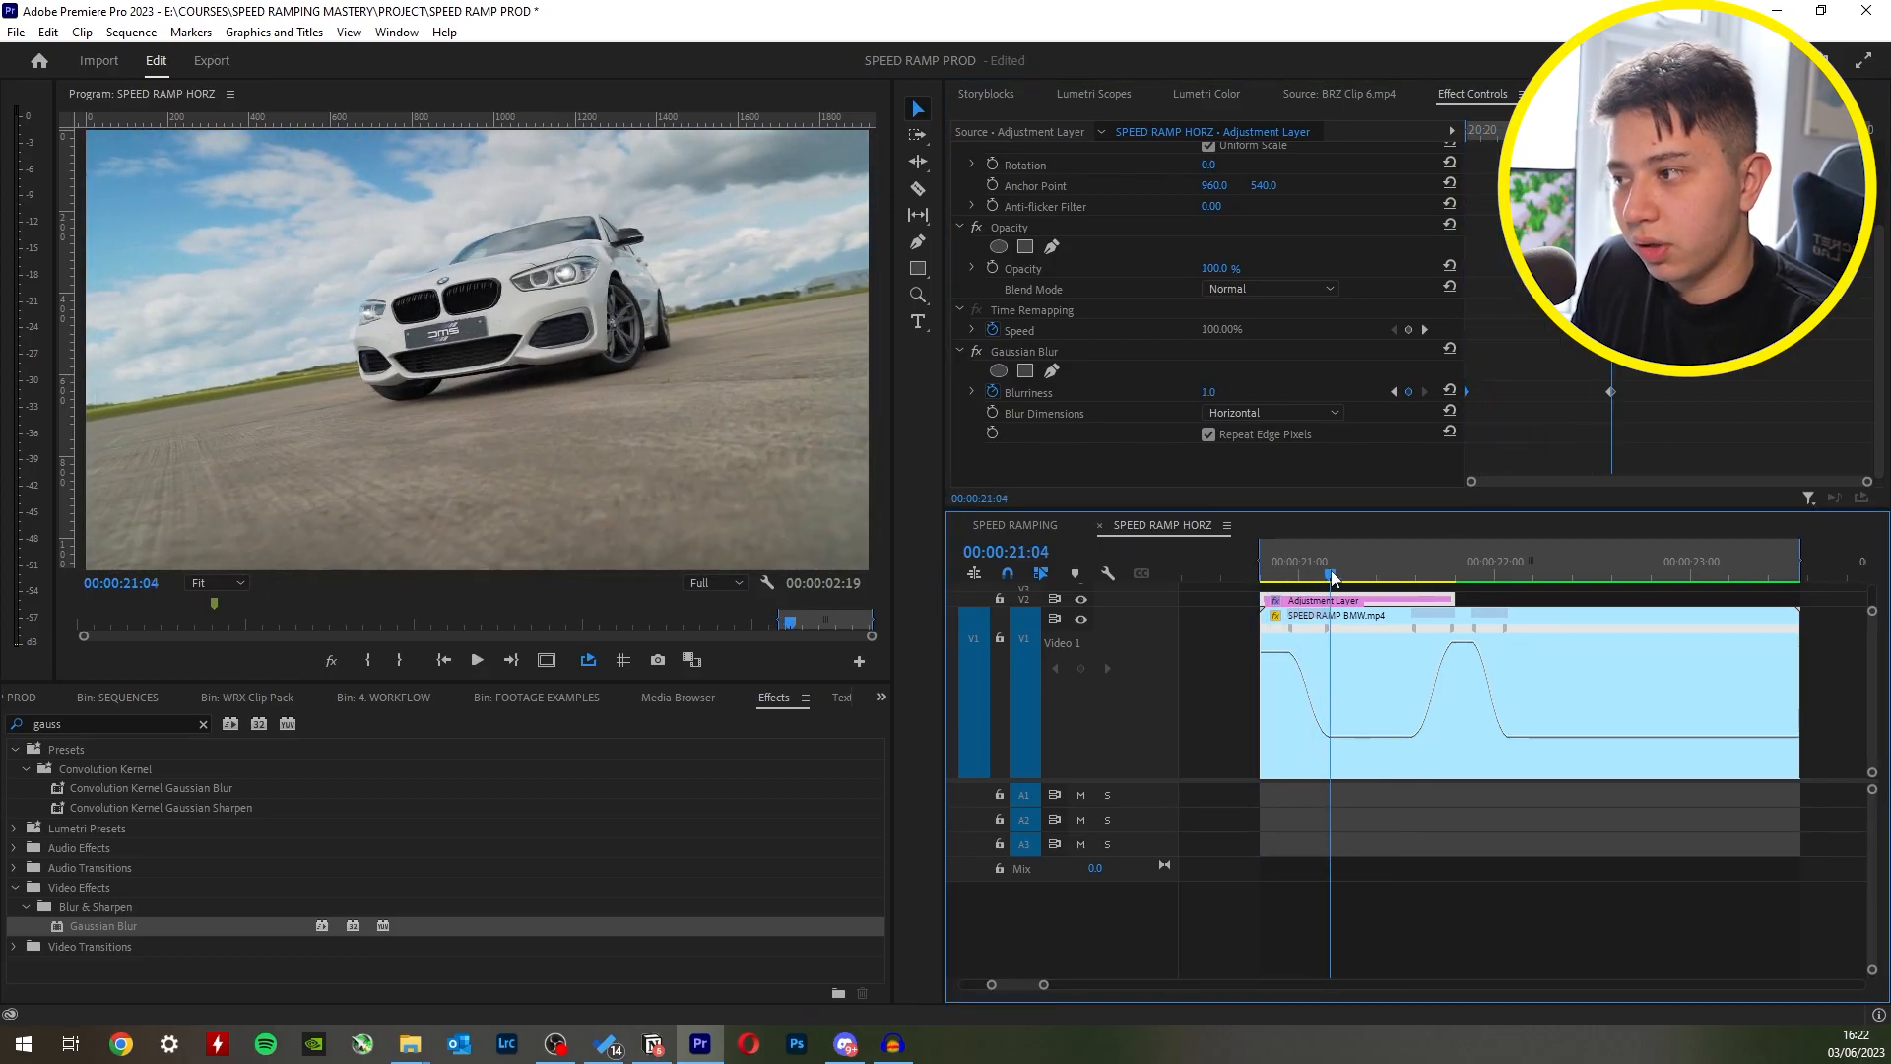
- Trim the adjustment layer to the end of the first speed ramp and place a copy over the second ramp
mouse_move(1453, 600)
mouse_down()
mouse_move(1324, 597)
mouse_move(1440, 601)
mouse_up()
click(1298, 601)
click(1409, 559)
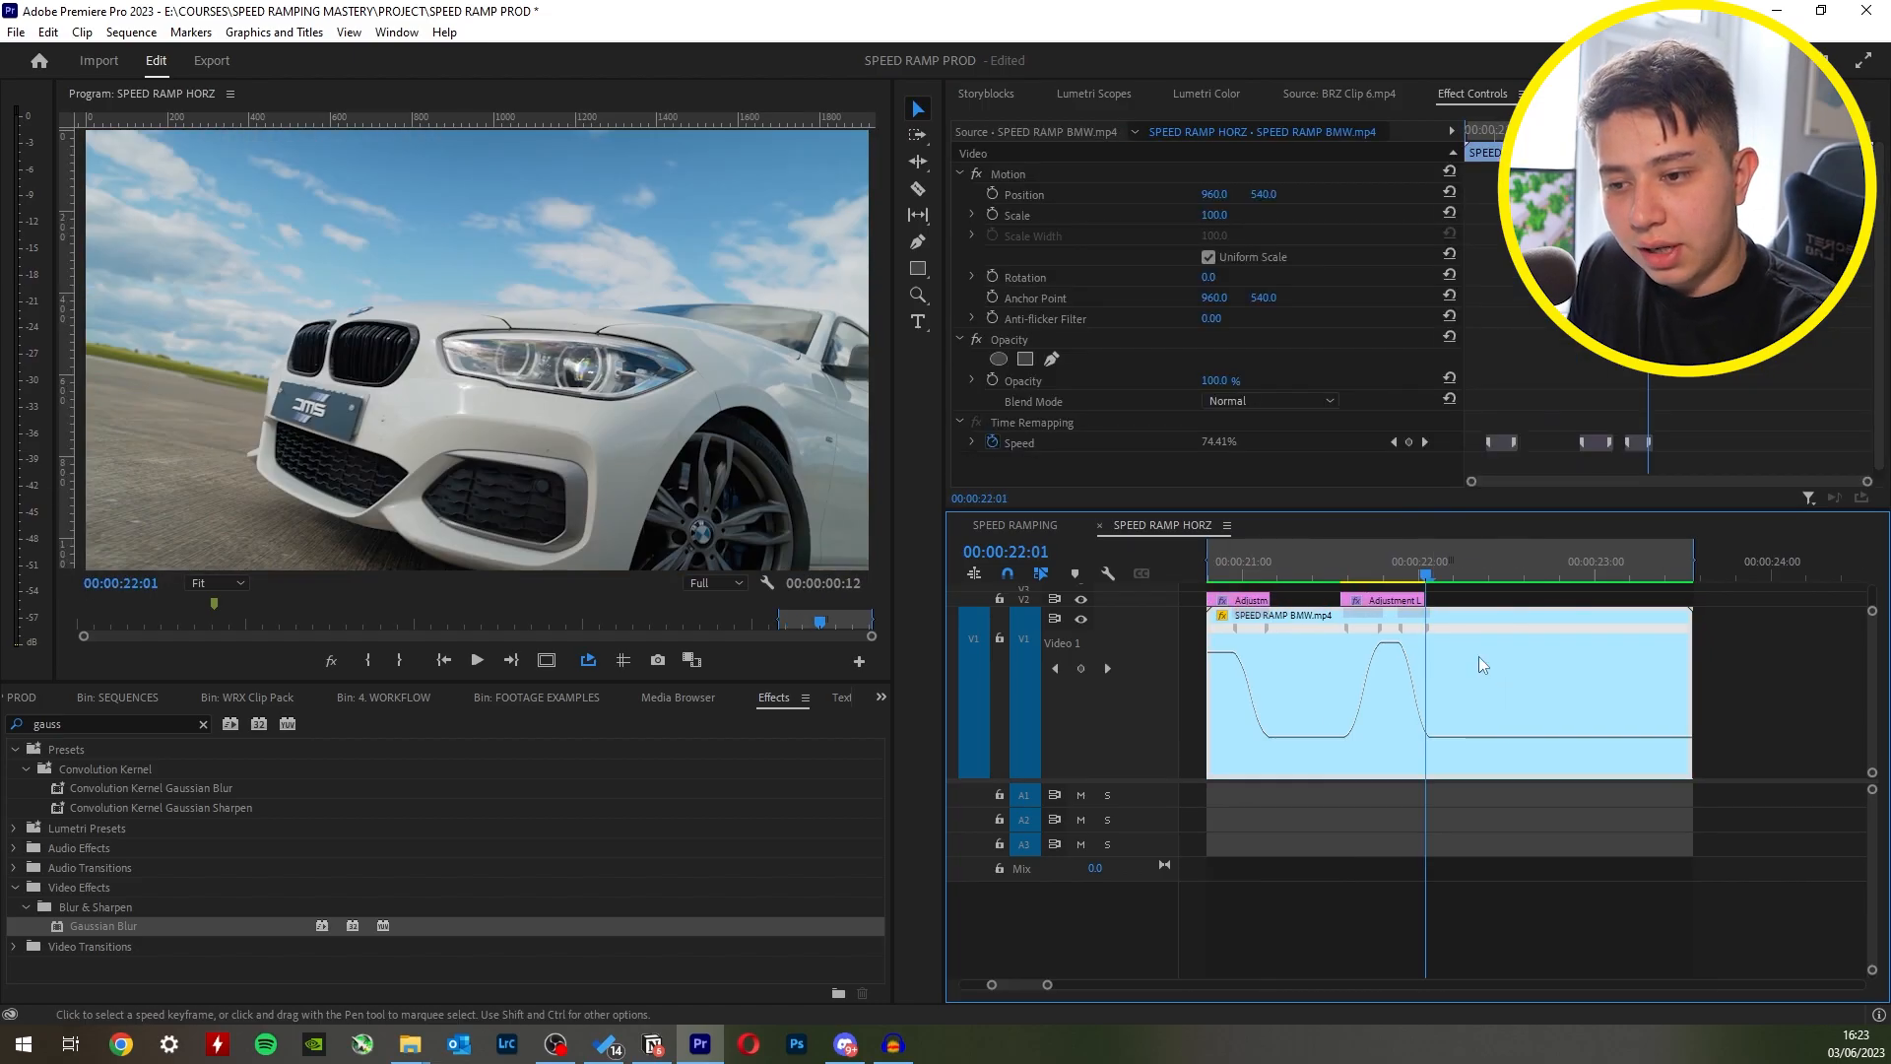
scroll(1555, 363, down, 3)
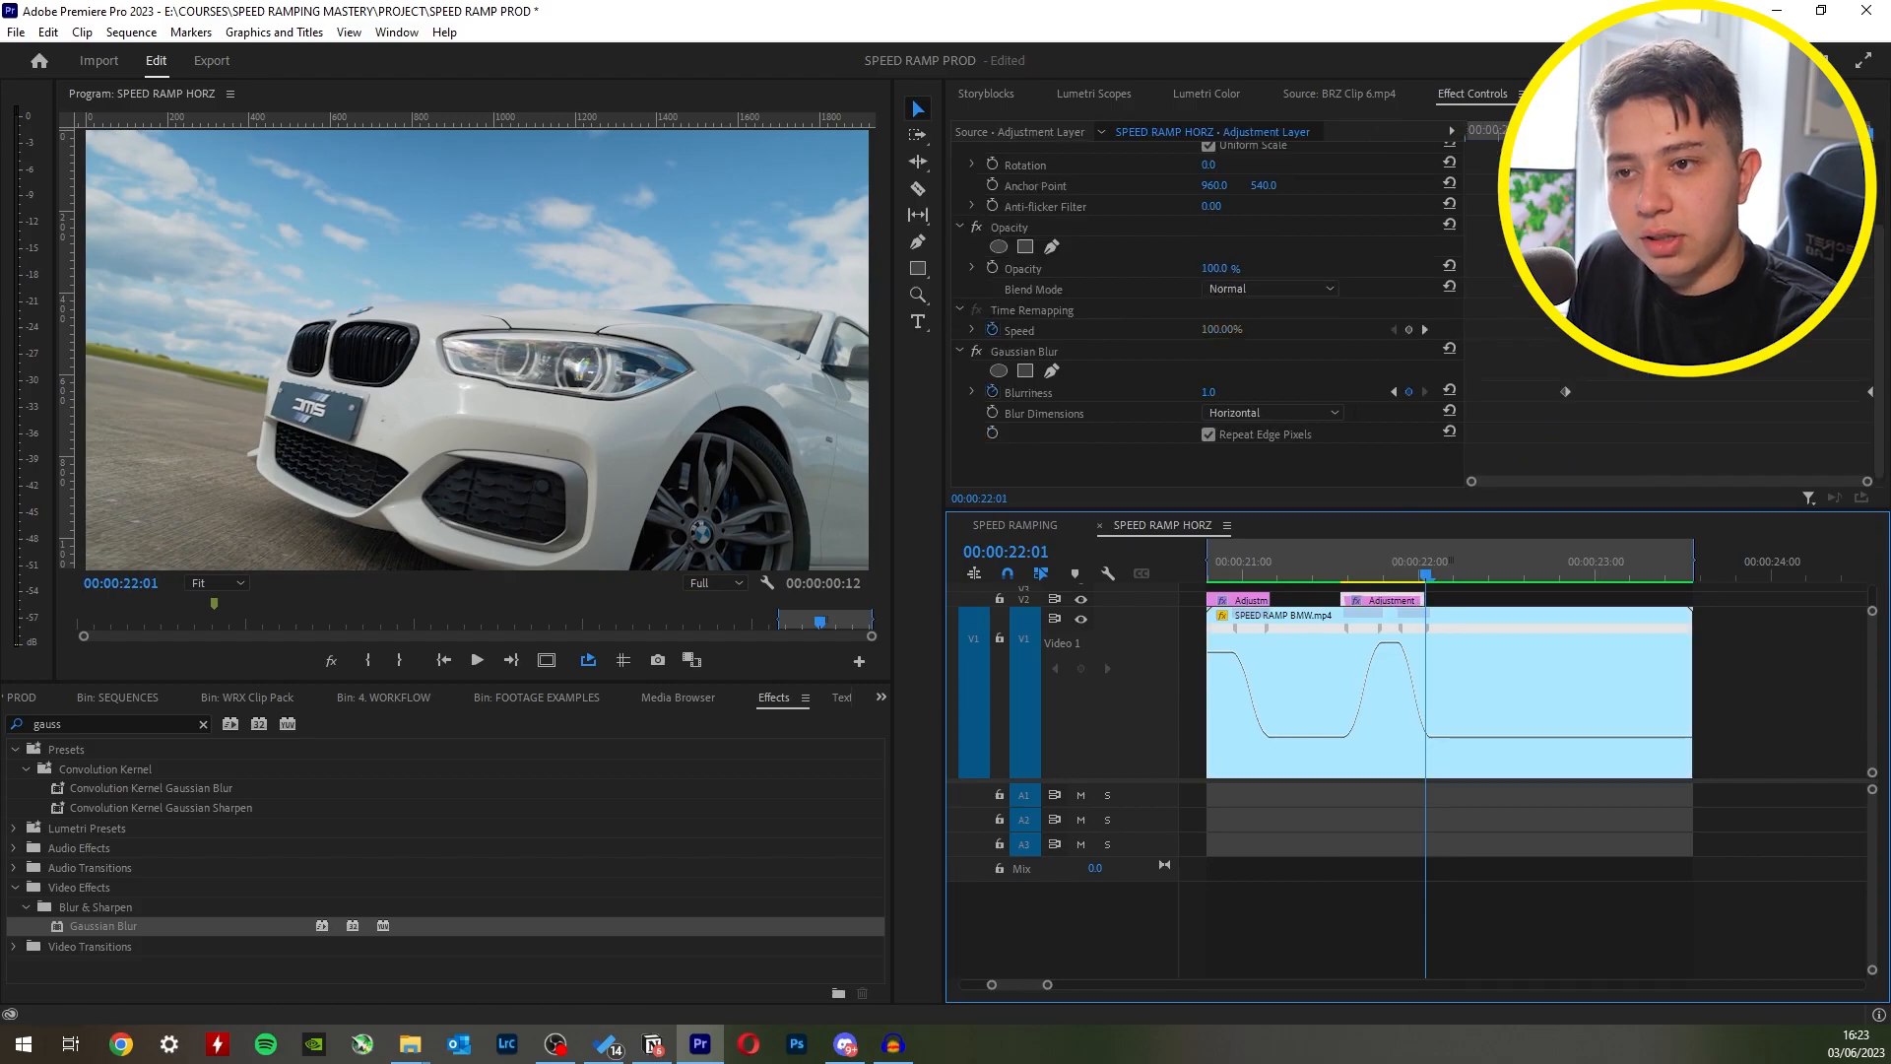
- Keyframe the second adjustment layer's Blurriness at 0 on its first frame and at 57 at 00:00:21:21
drag(1517, 130, 1452, 126)
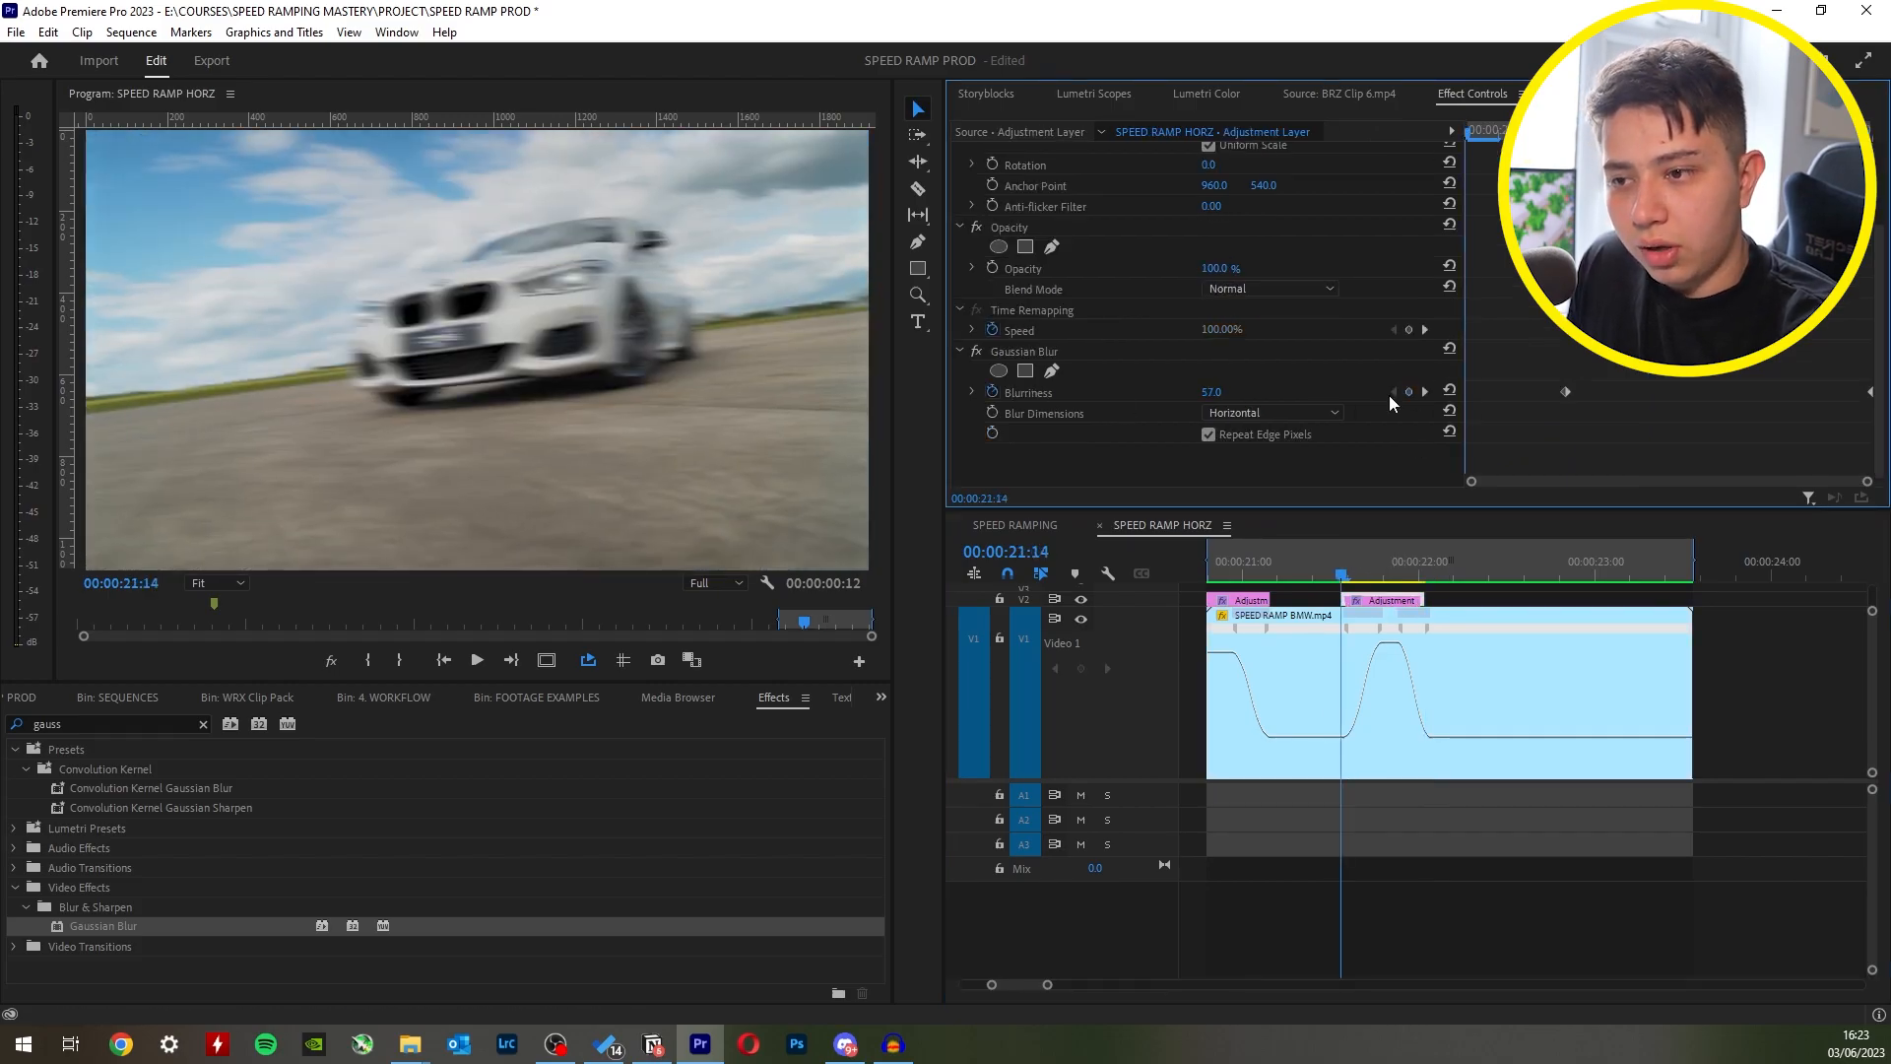
drag(1229, 392, 1172, 392)
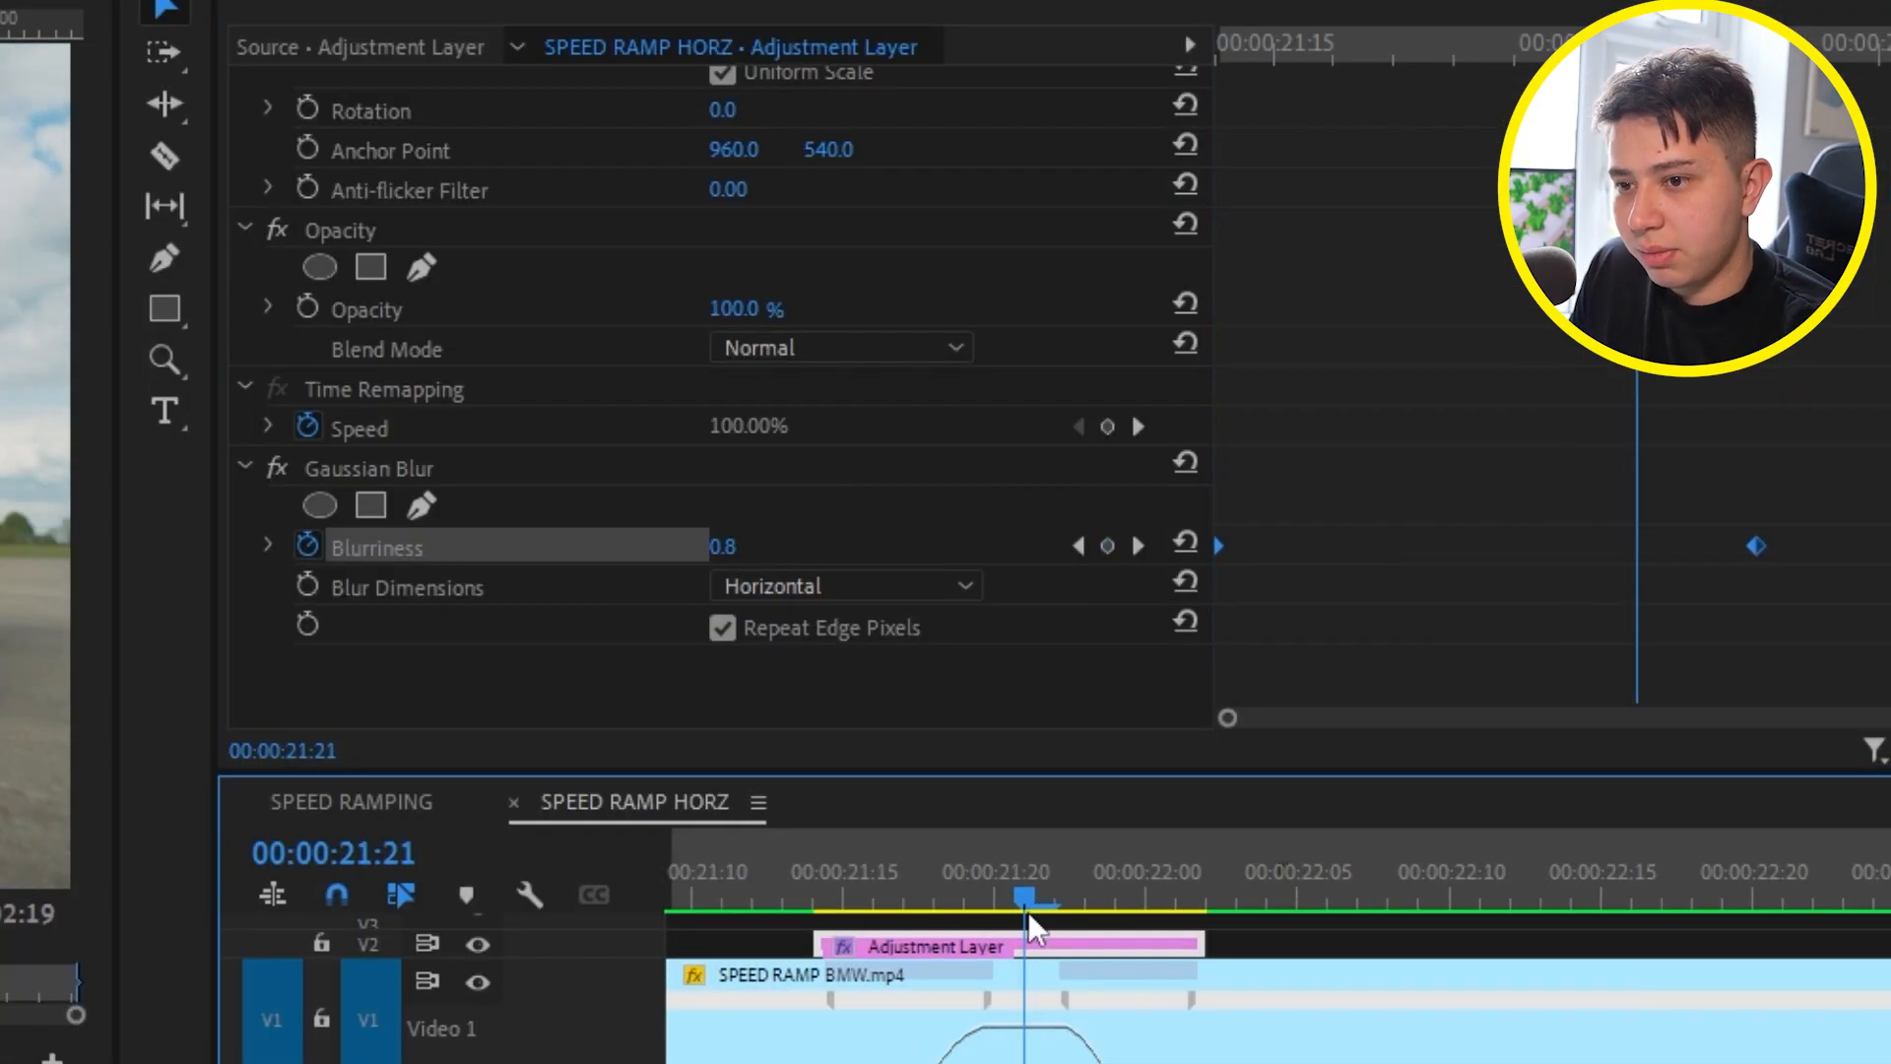
drag(1754, 548, 1680, 556)
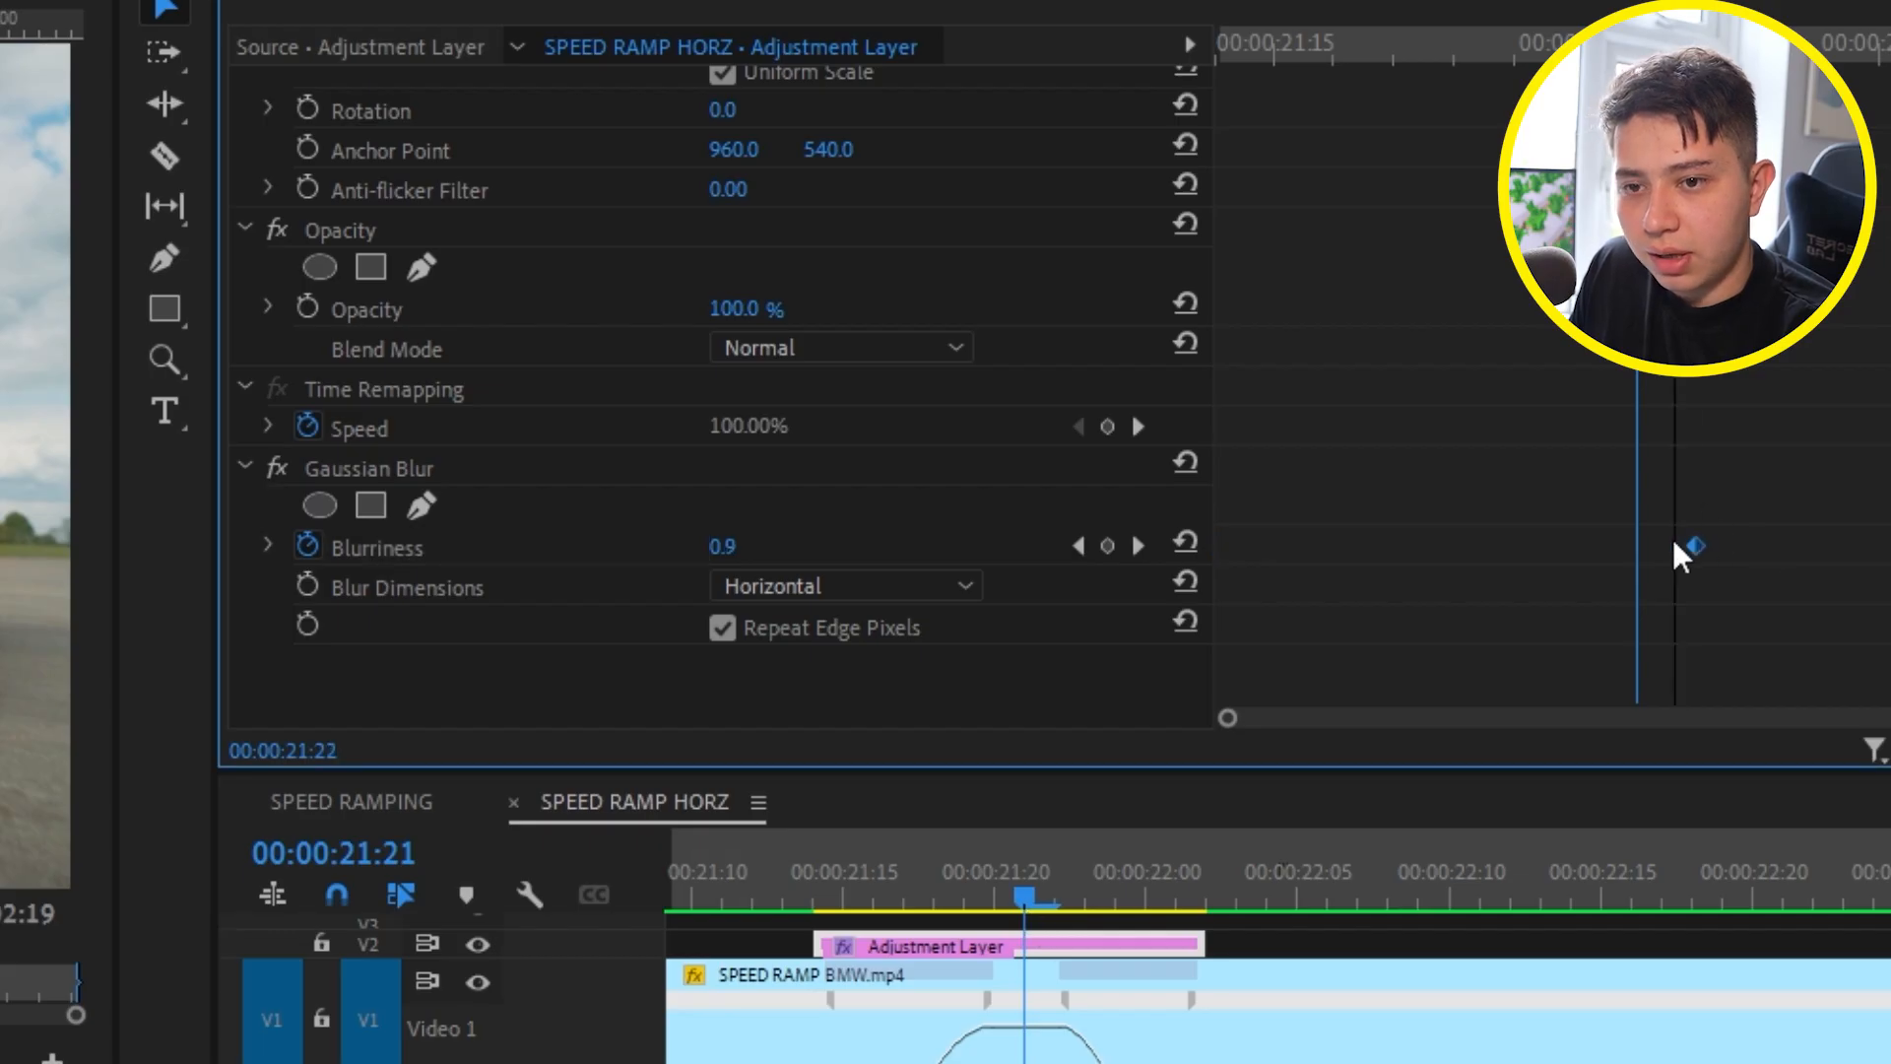
click(720, 548)
text(57)
key(Return)
- Reset Blurriness to 0 at the second adjustment layer's end and check the blur frame by frame around the ramp's peak
key(Right)
key(Right)
key(Right)
key(Right)
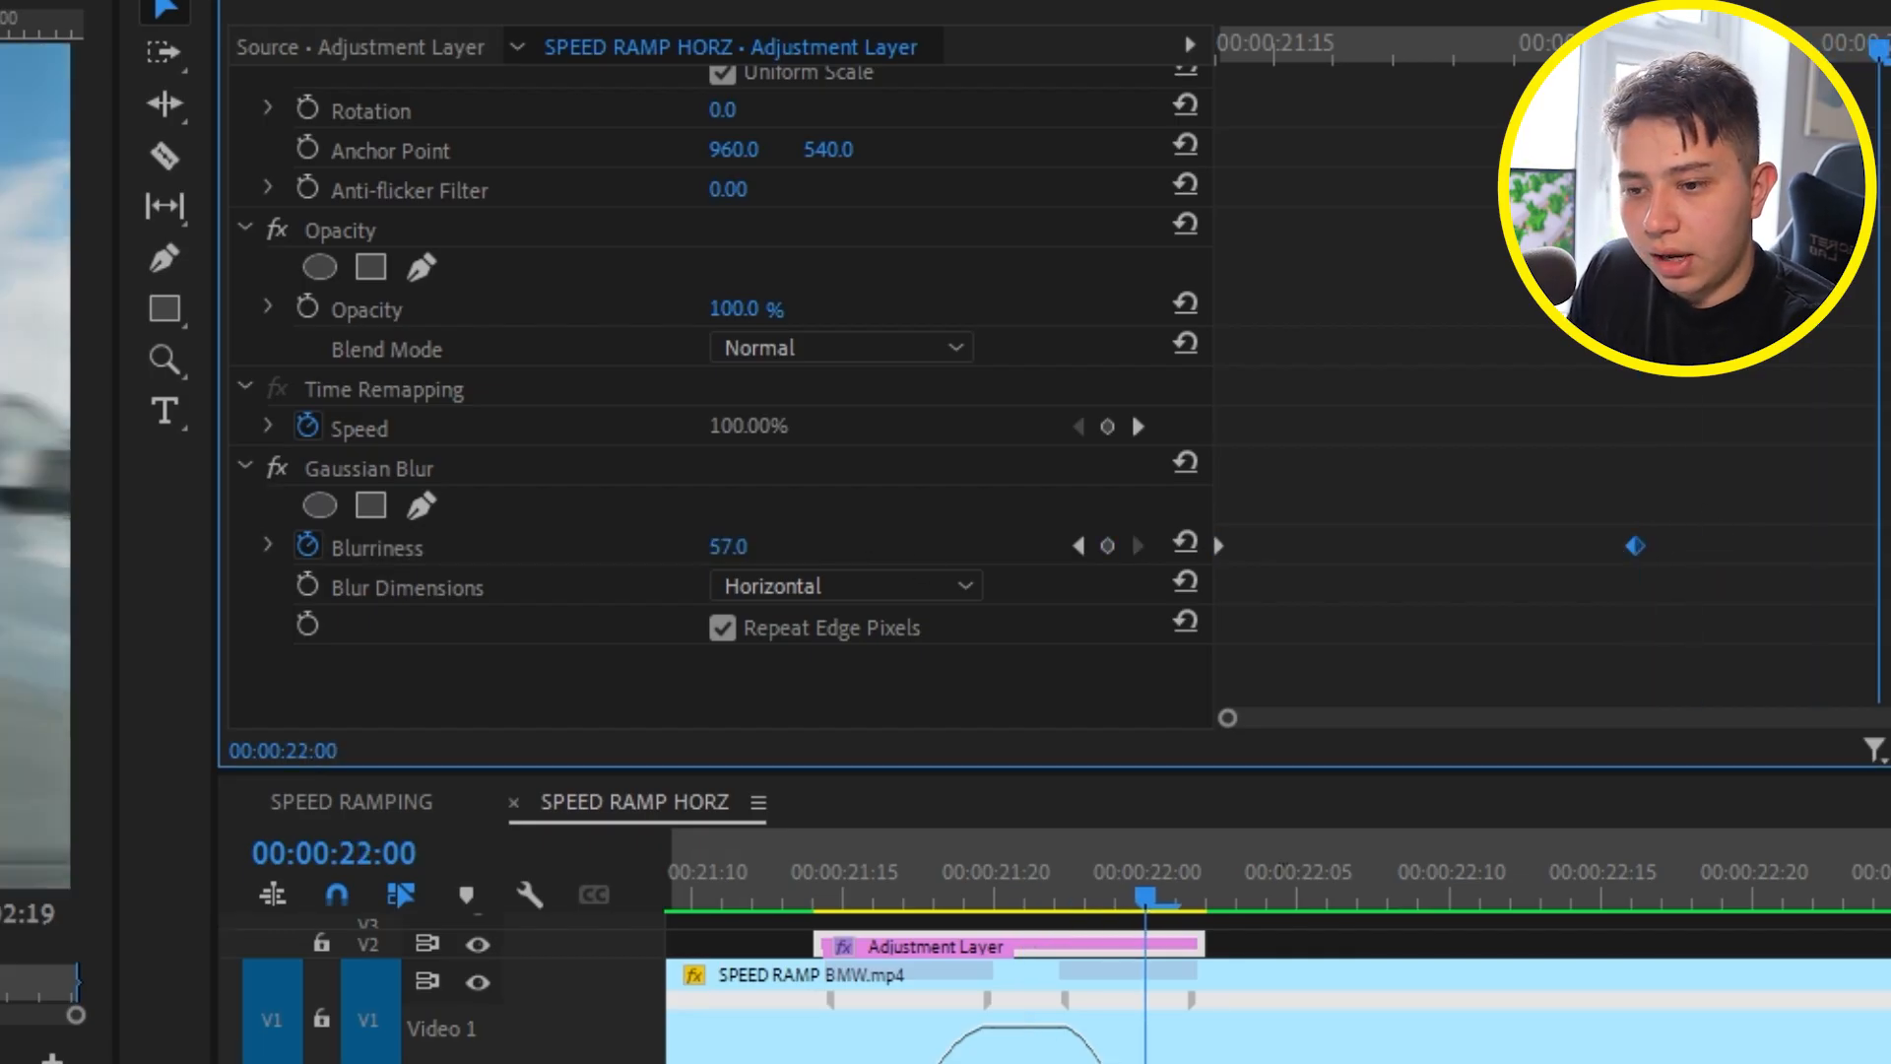
click(1188, 544)
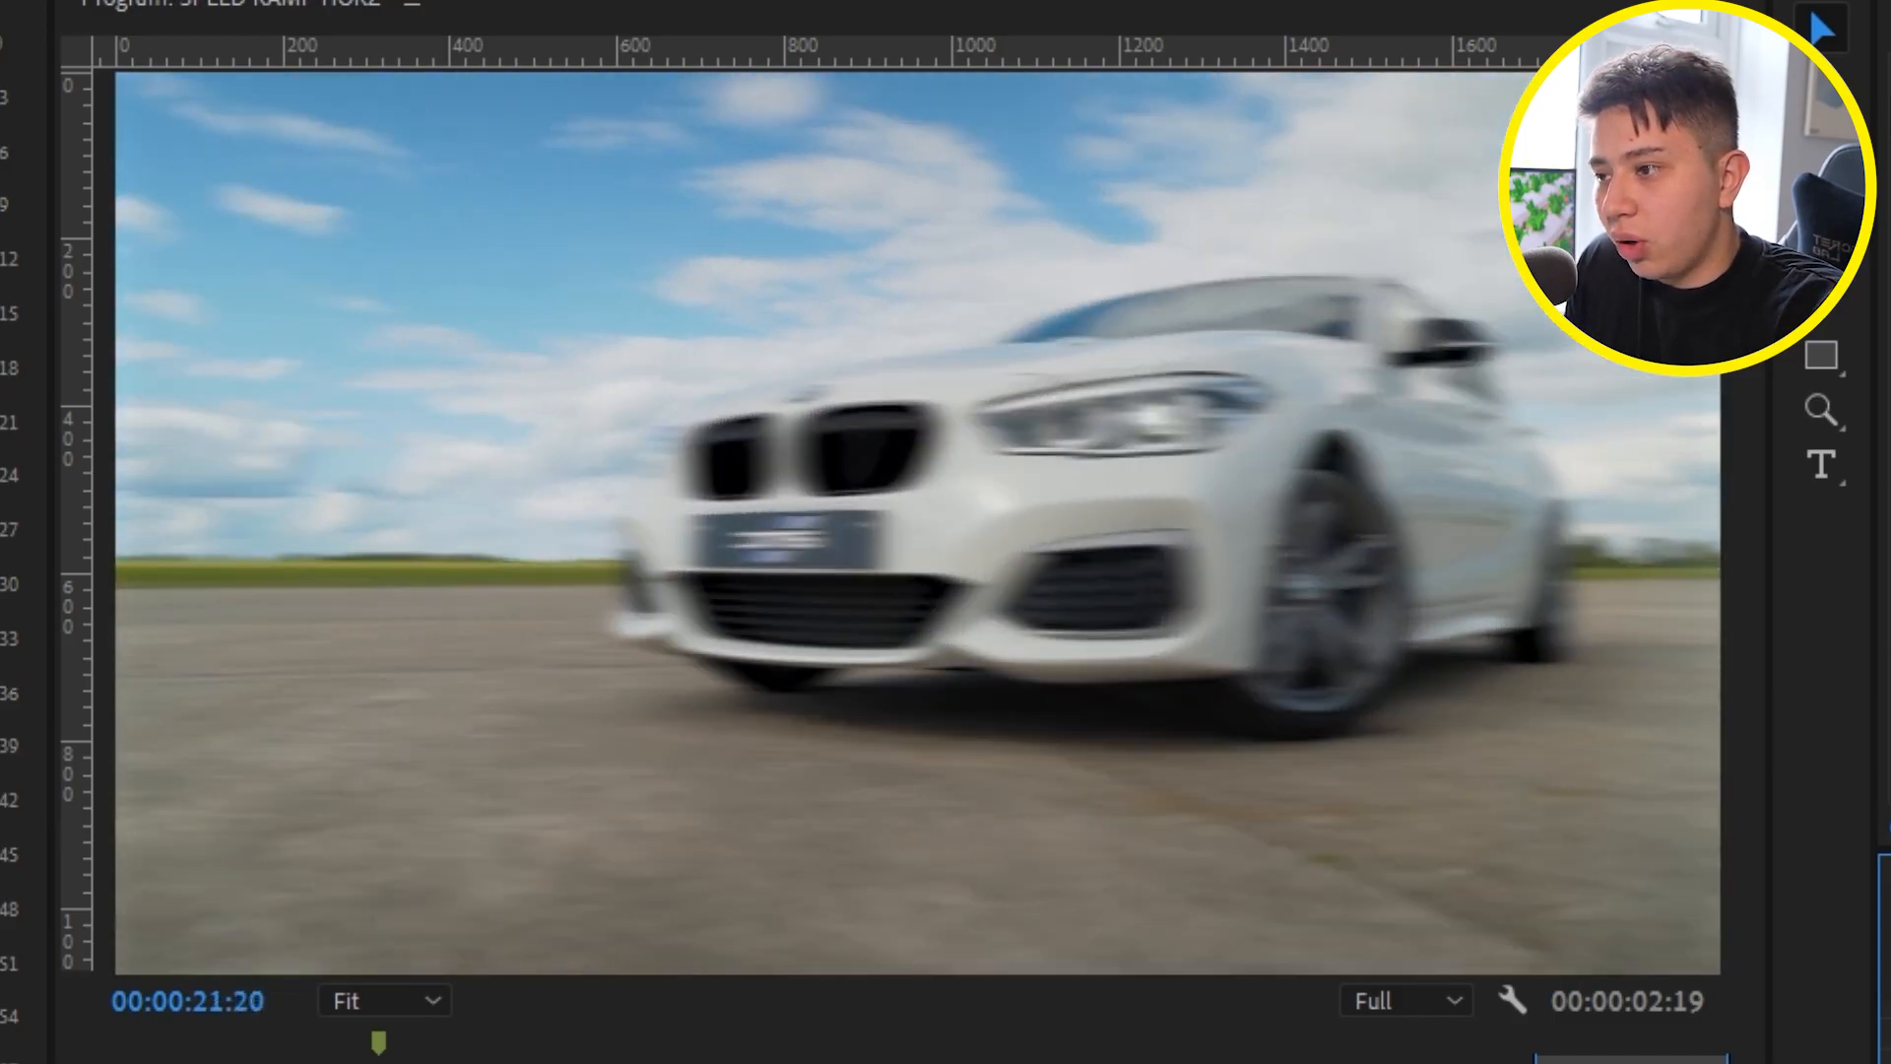
key(Left)
key(Left)
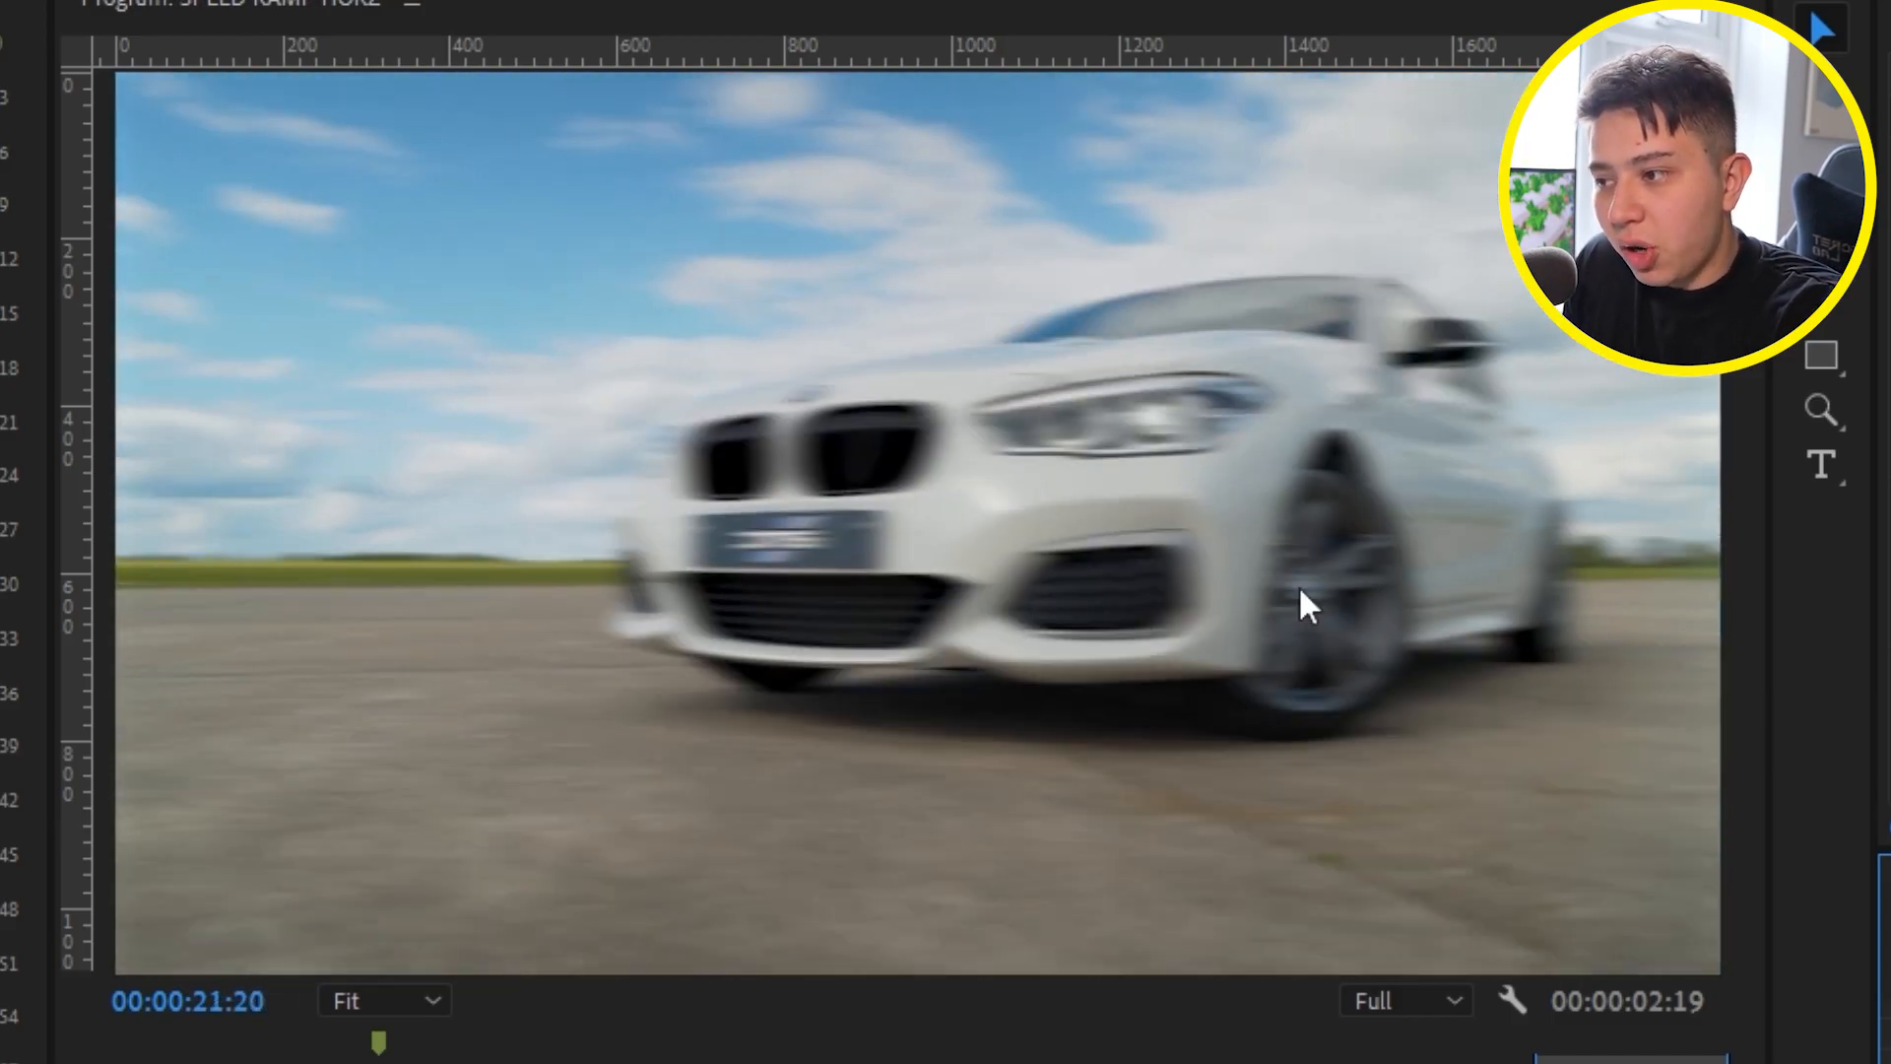
click(1546, 705)
key(Right)
key(Right)
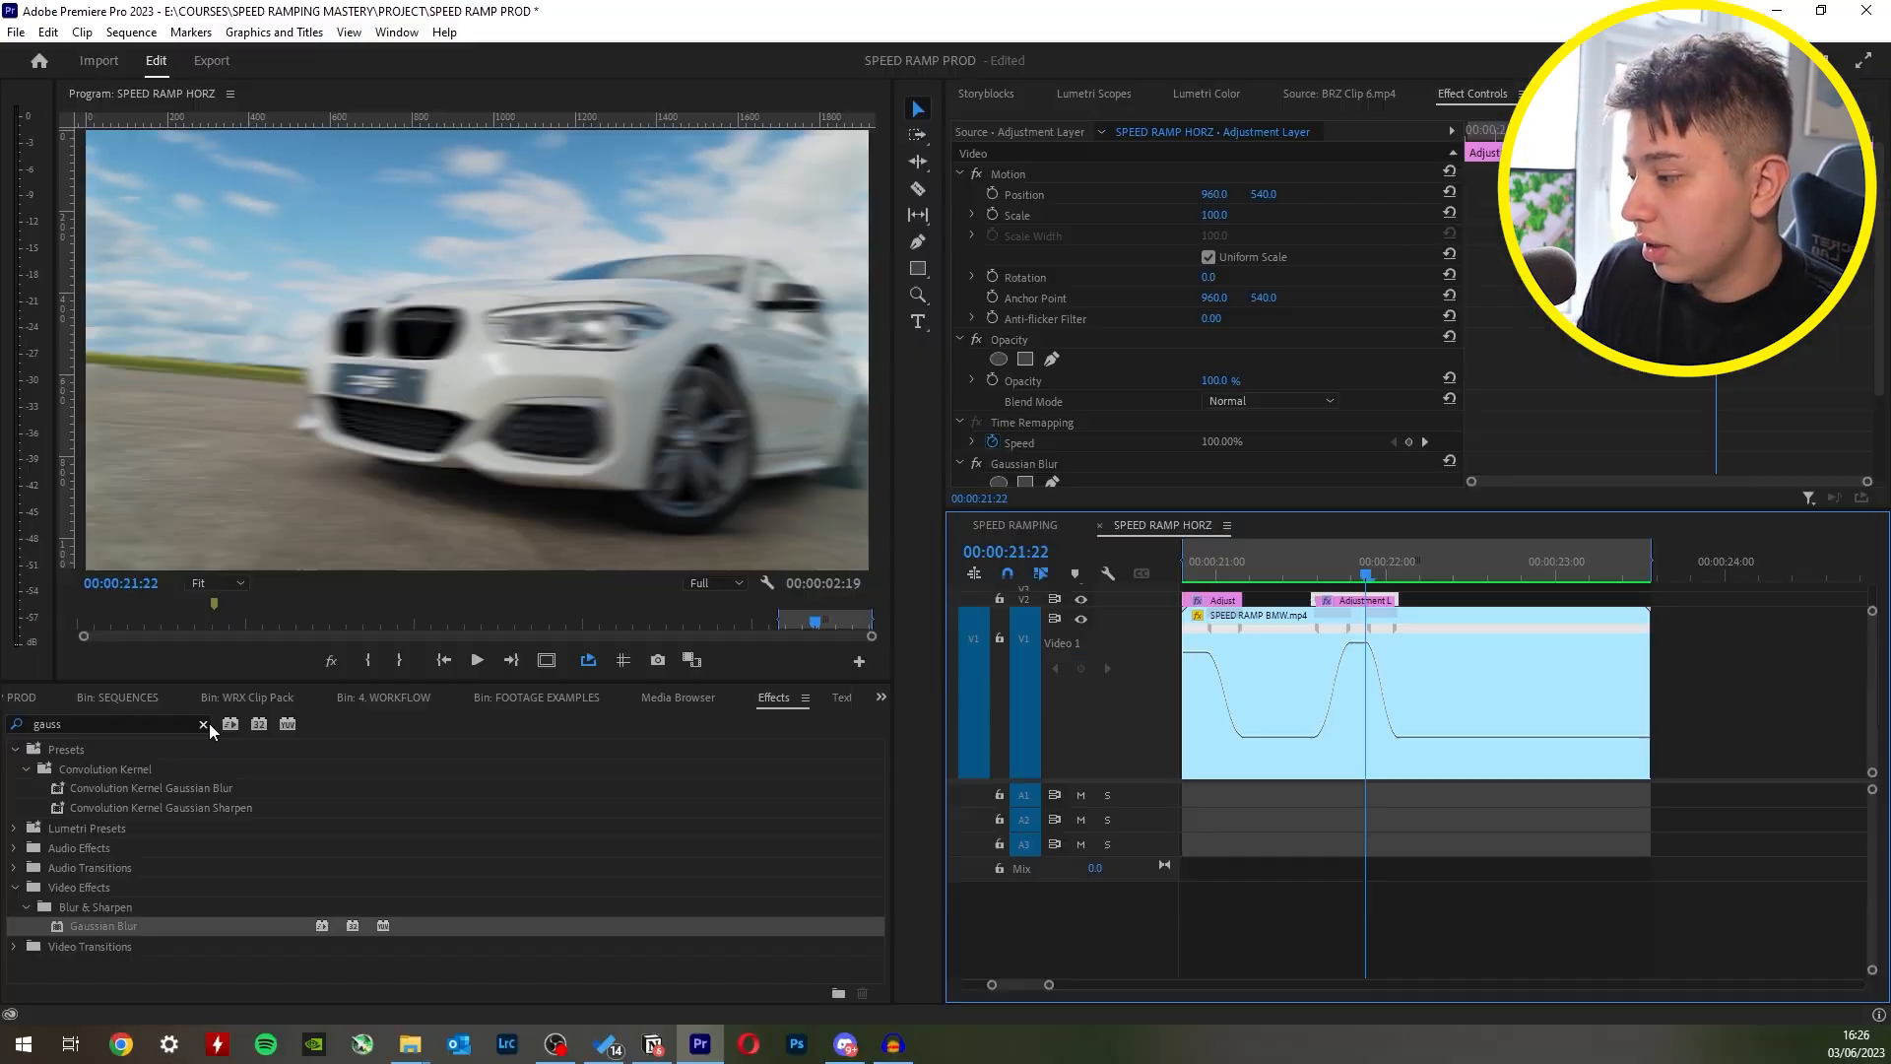
- Turn off the second layer's Gaussian Blur and add a Directional Blur with Blur Length 57 and Direction 75°
text(direct)
drag(108, 867, 1184, 404)
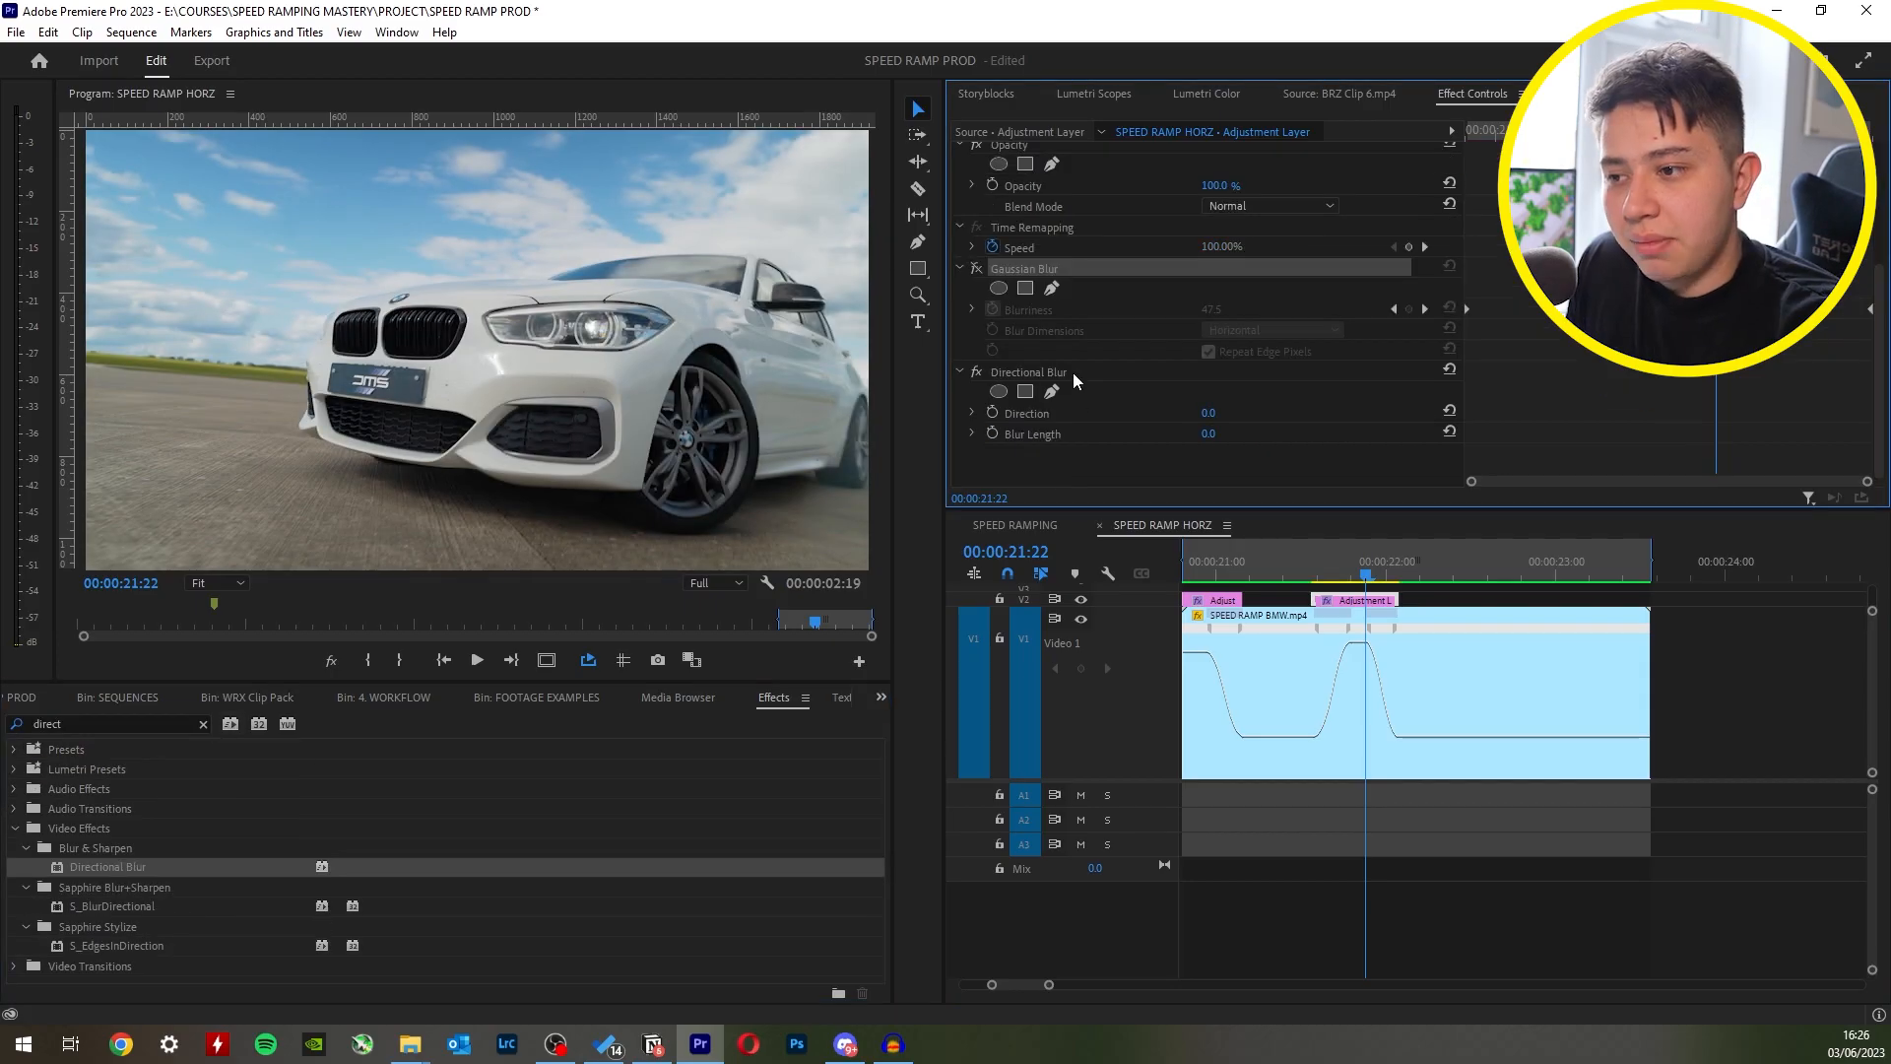
click(1065, 376)
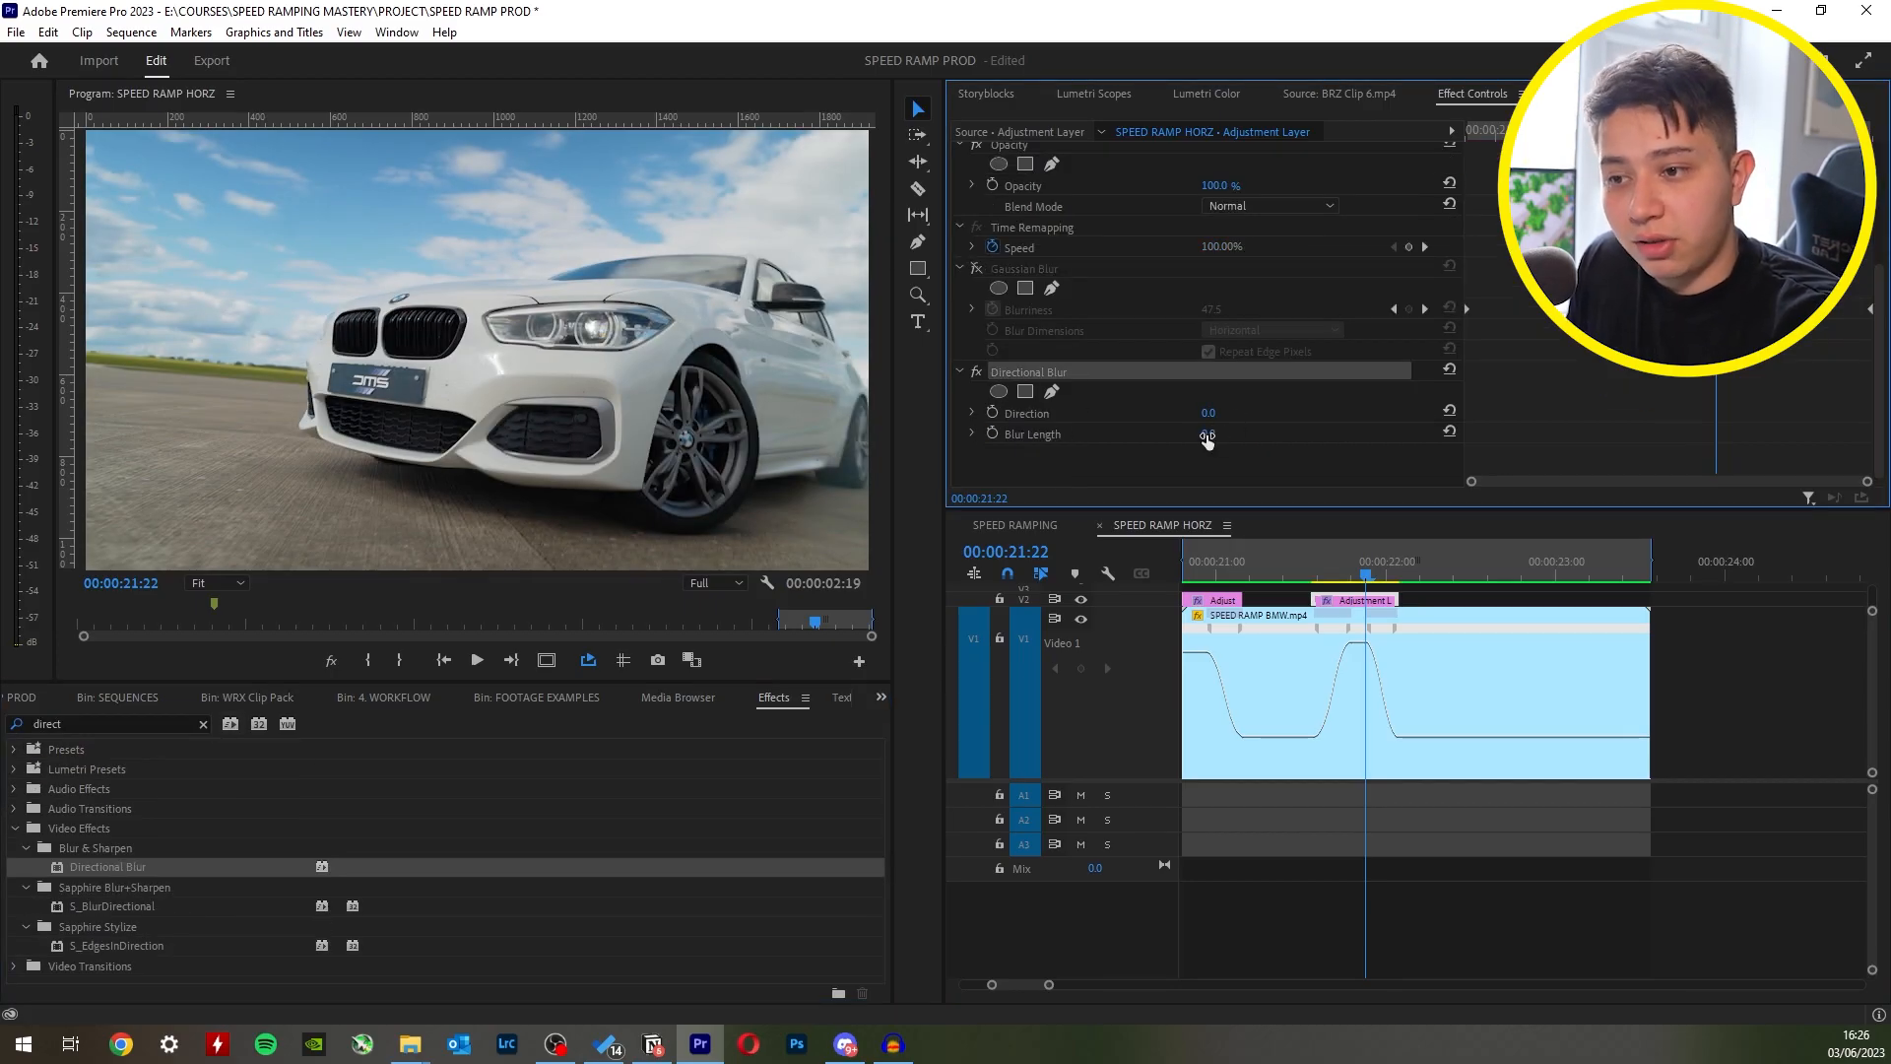
key(Return)
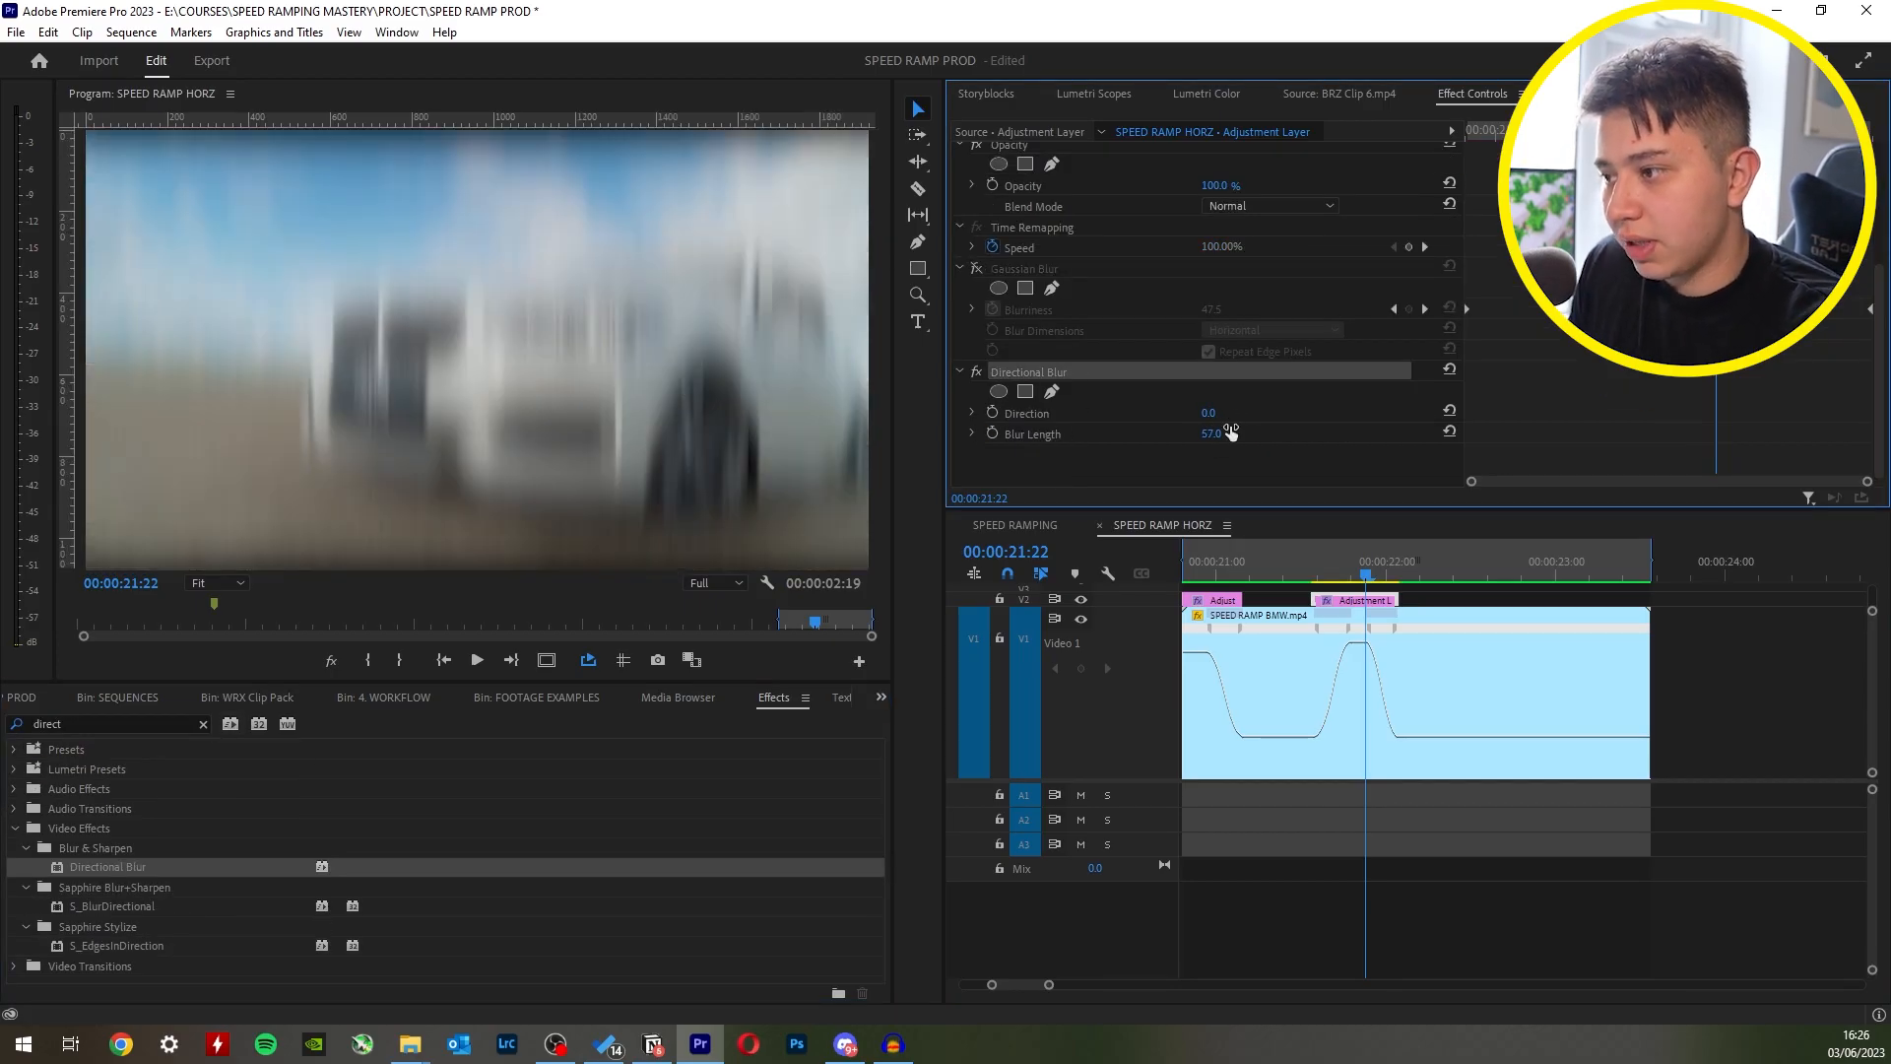
mouse_move(1211, 414)
mouse_down()
mouse_move(1328, 414)
mouse_move(1281, 414)
mouse_up()
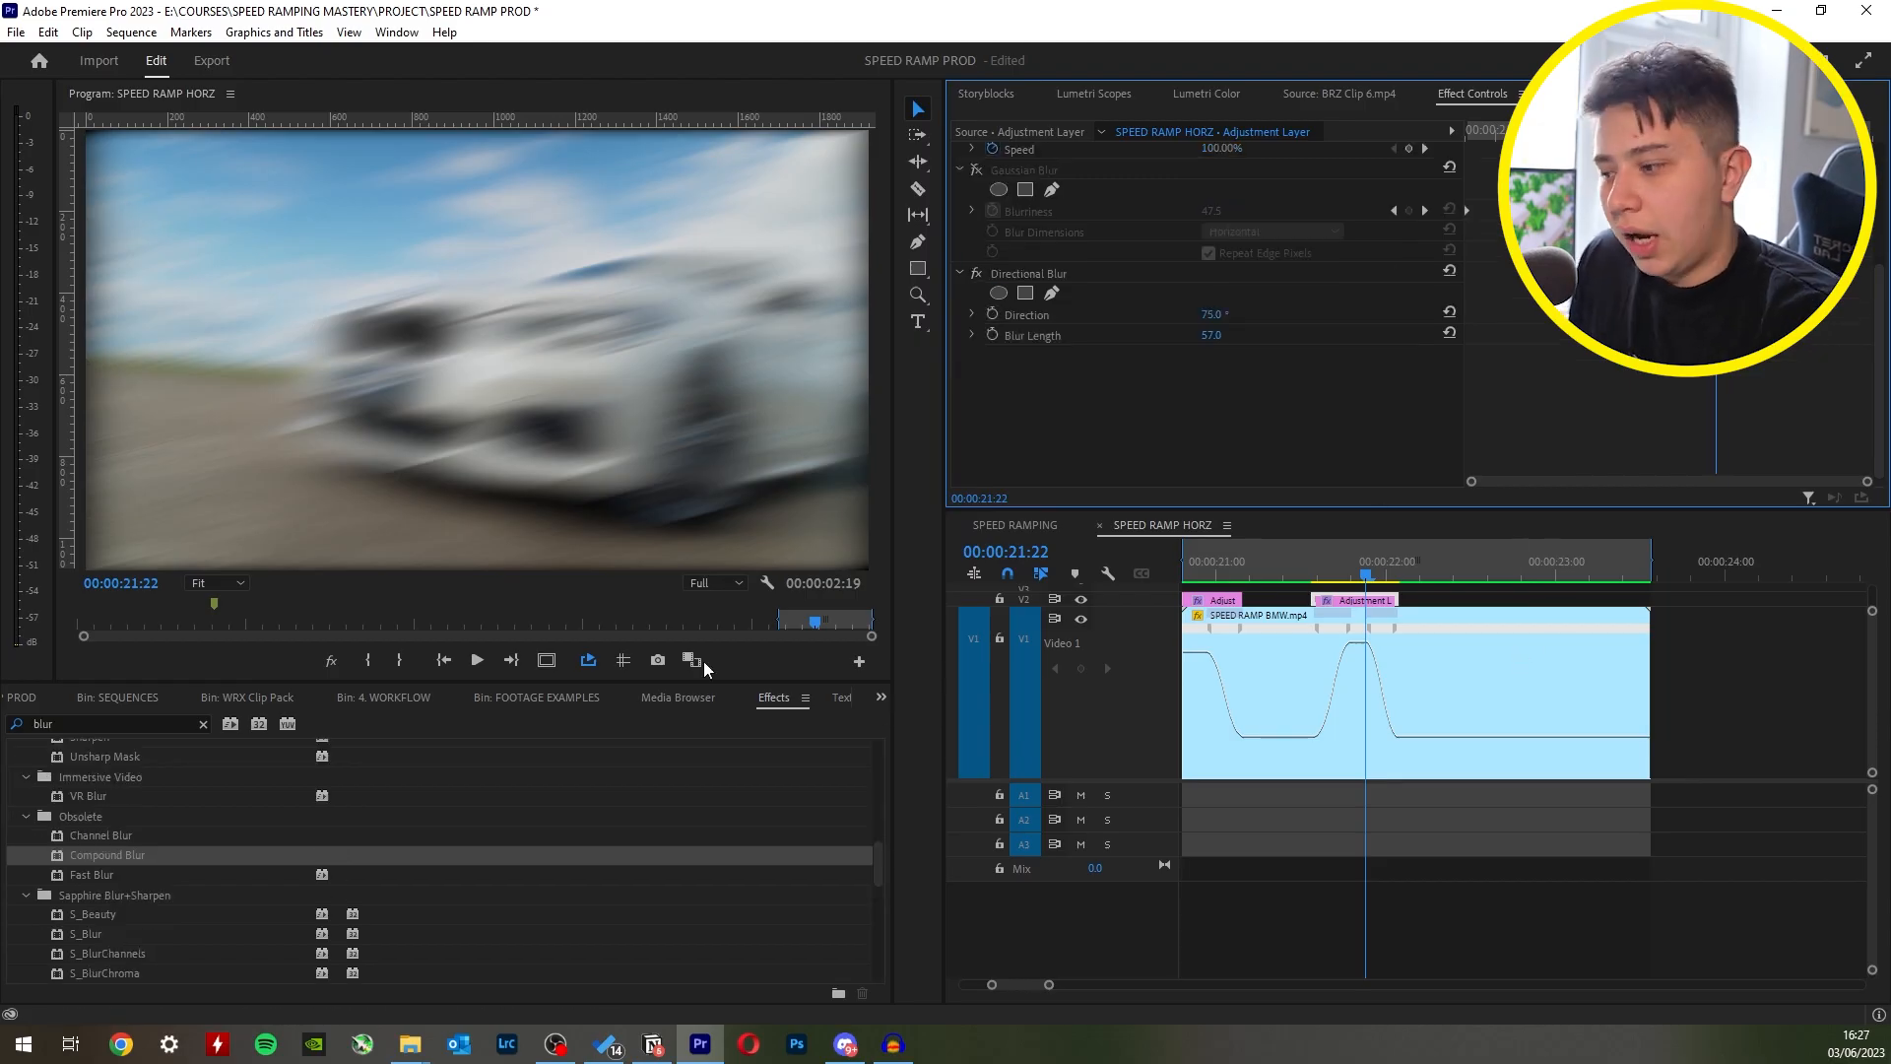
- Apply a Transform effect to the second adjustment layer and set its Scale to 106 to hide the blurred edges
click(86, 724)
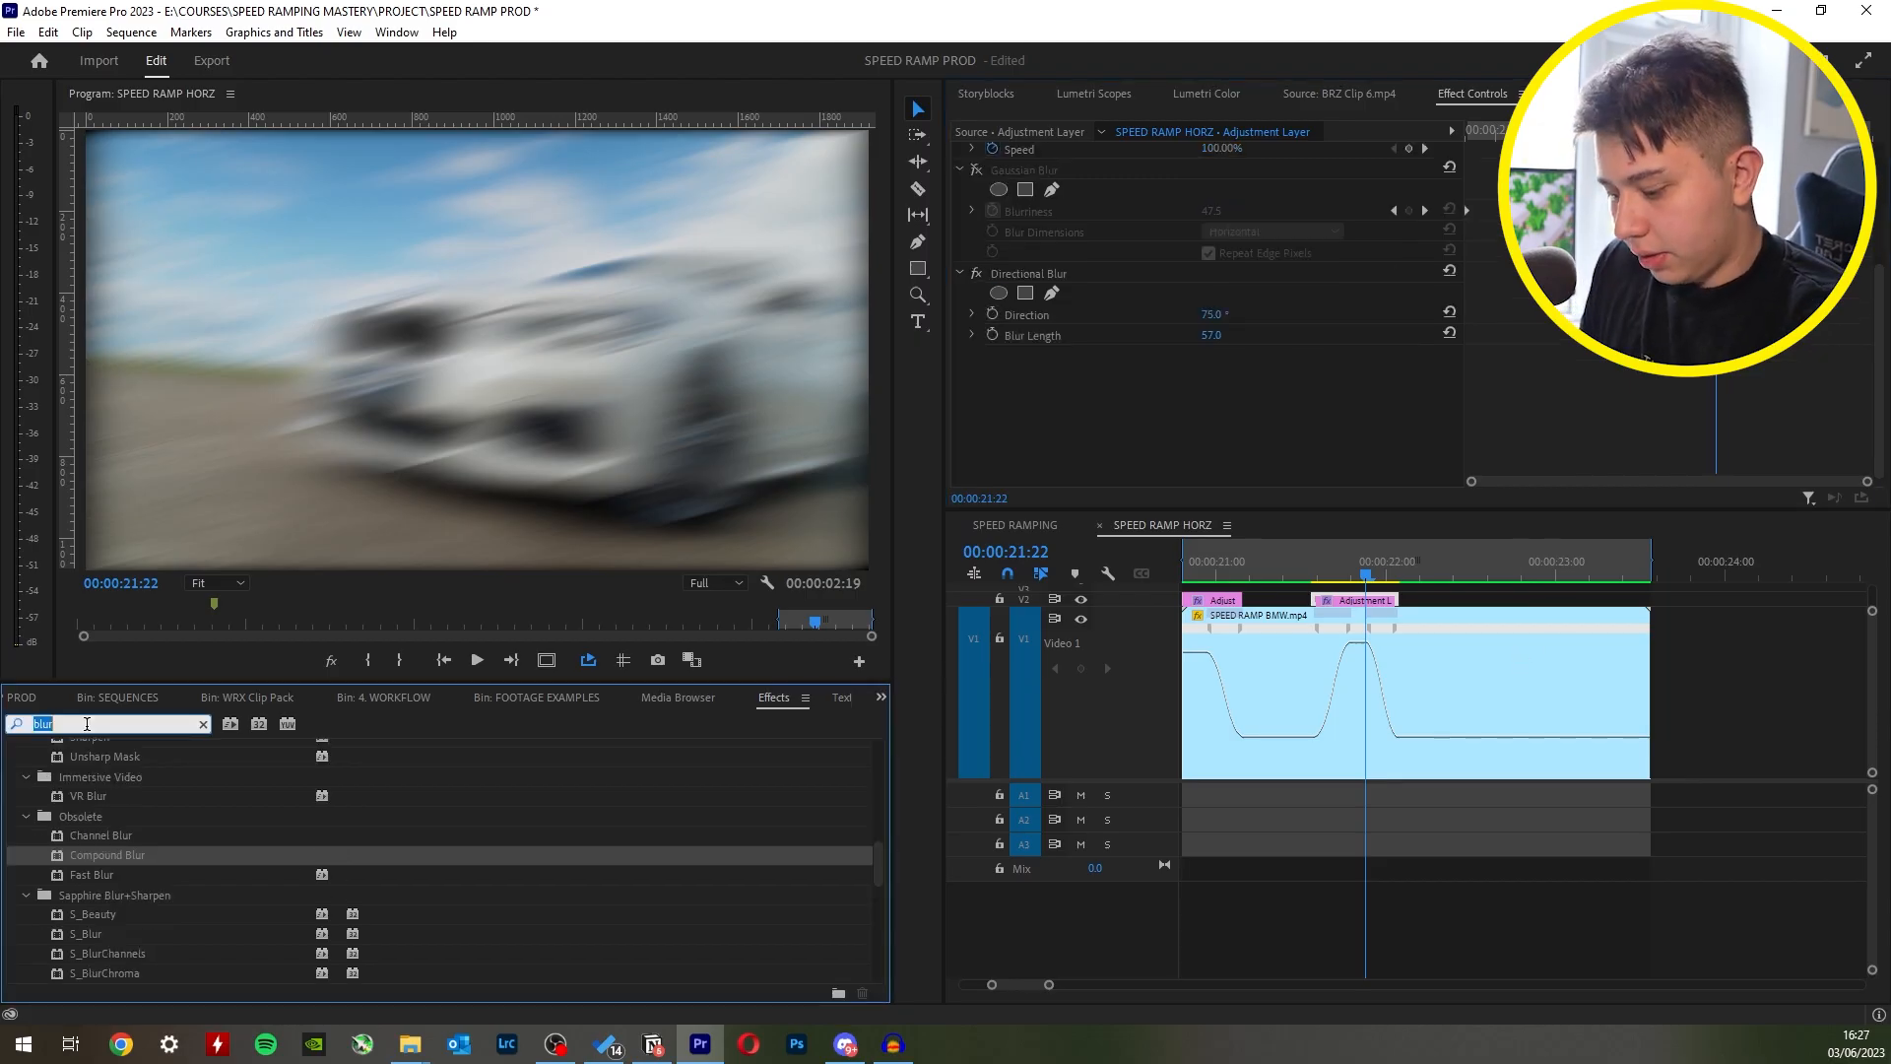
text(transf)
drag(94, 906, 1245, 464)
click(1253, 458)
text(105)
key(Return)
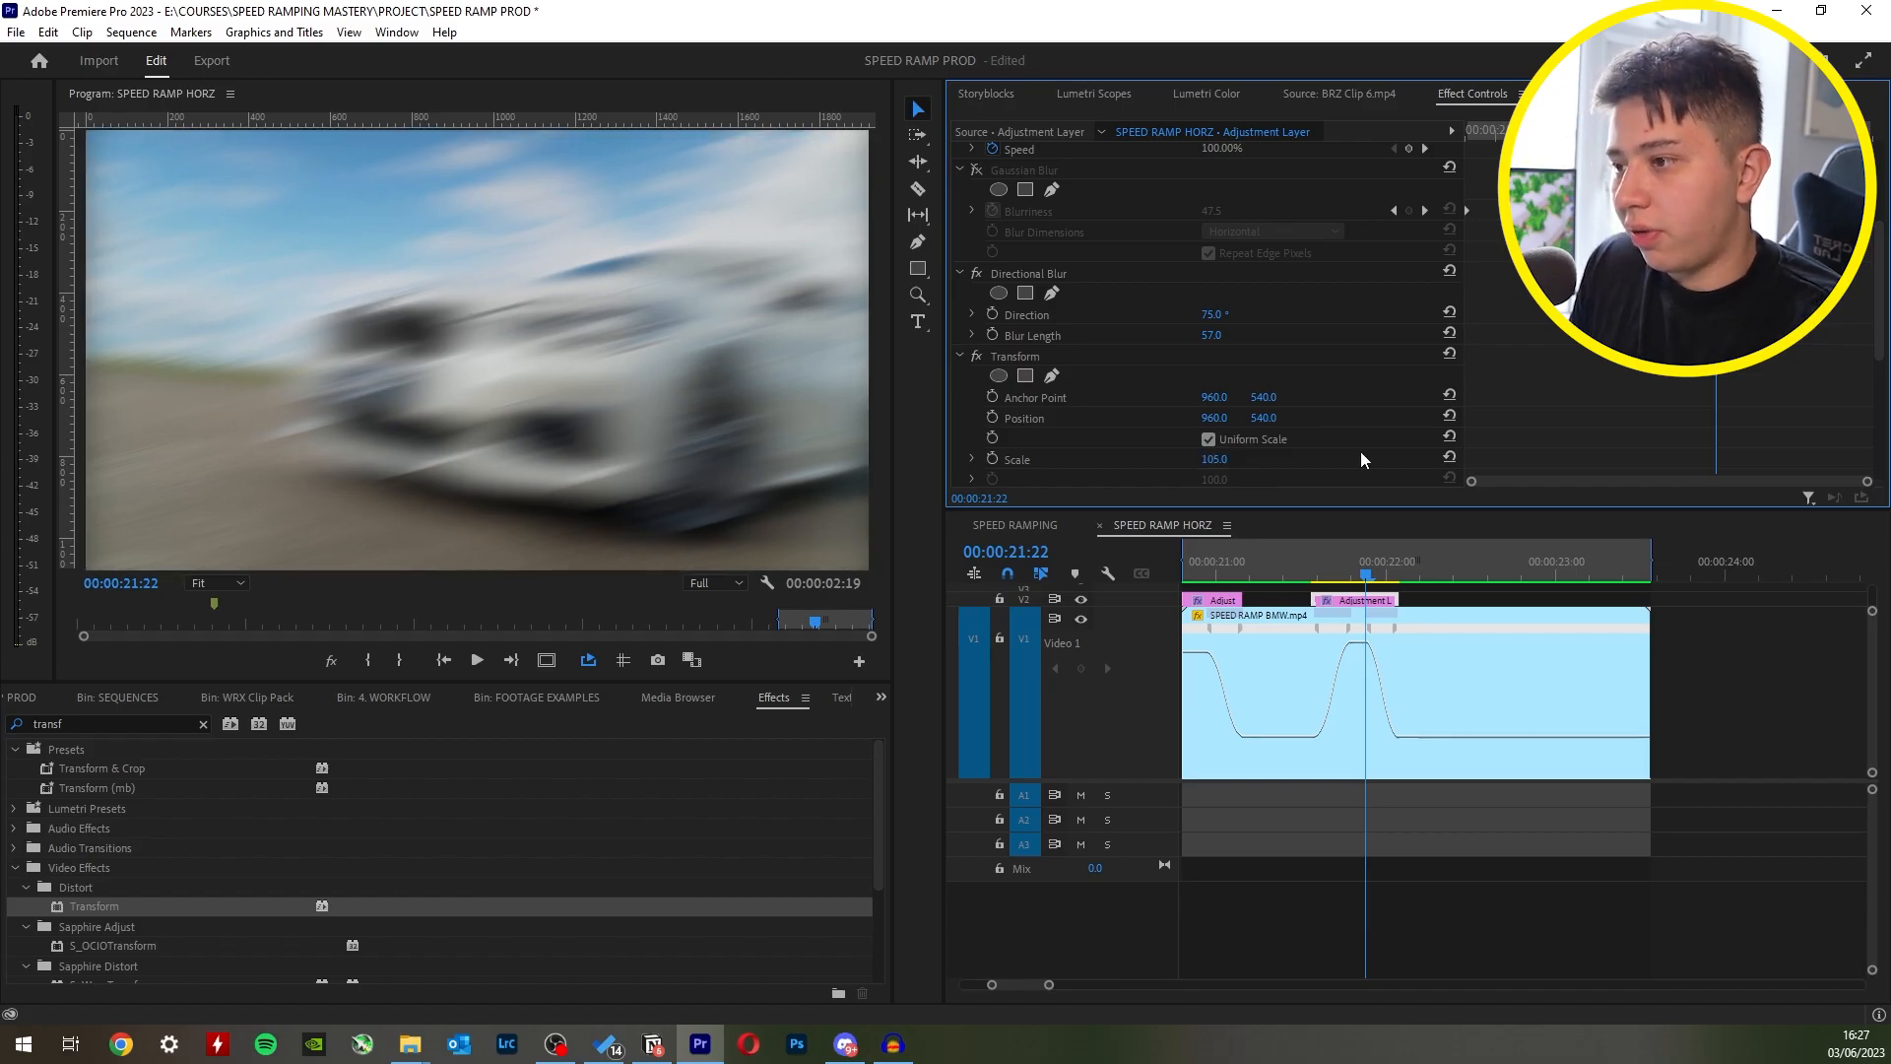
mouse_move(1214, 459)
mouse_down()
mouse_move(1253, 459)
mouse_move(1222, 459)
mouse_up()
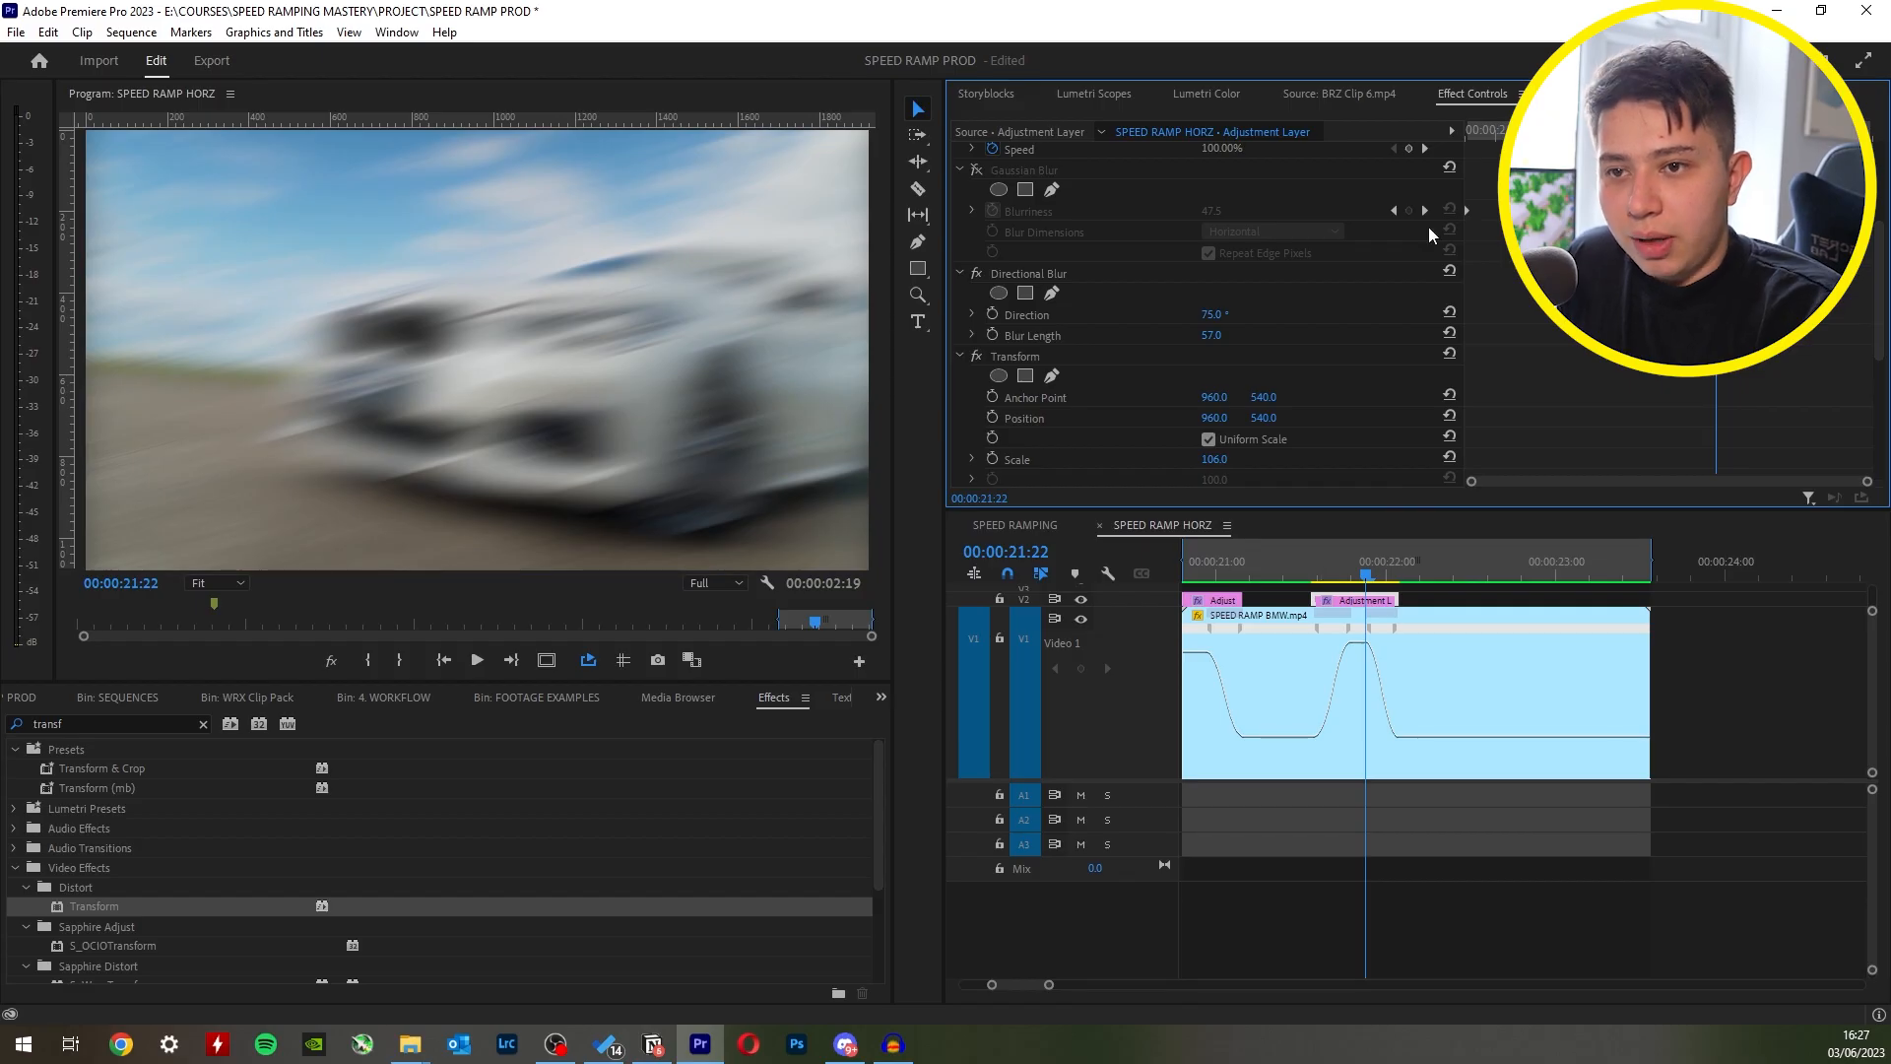
- Enable Blur Length keyframing at 00:00:21:21 and add a Blur Length keyframe of 0 at the second layer's start
click(993, 335)
scroll(997, 333, up, 2)
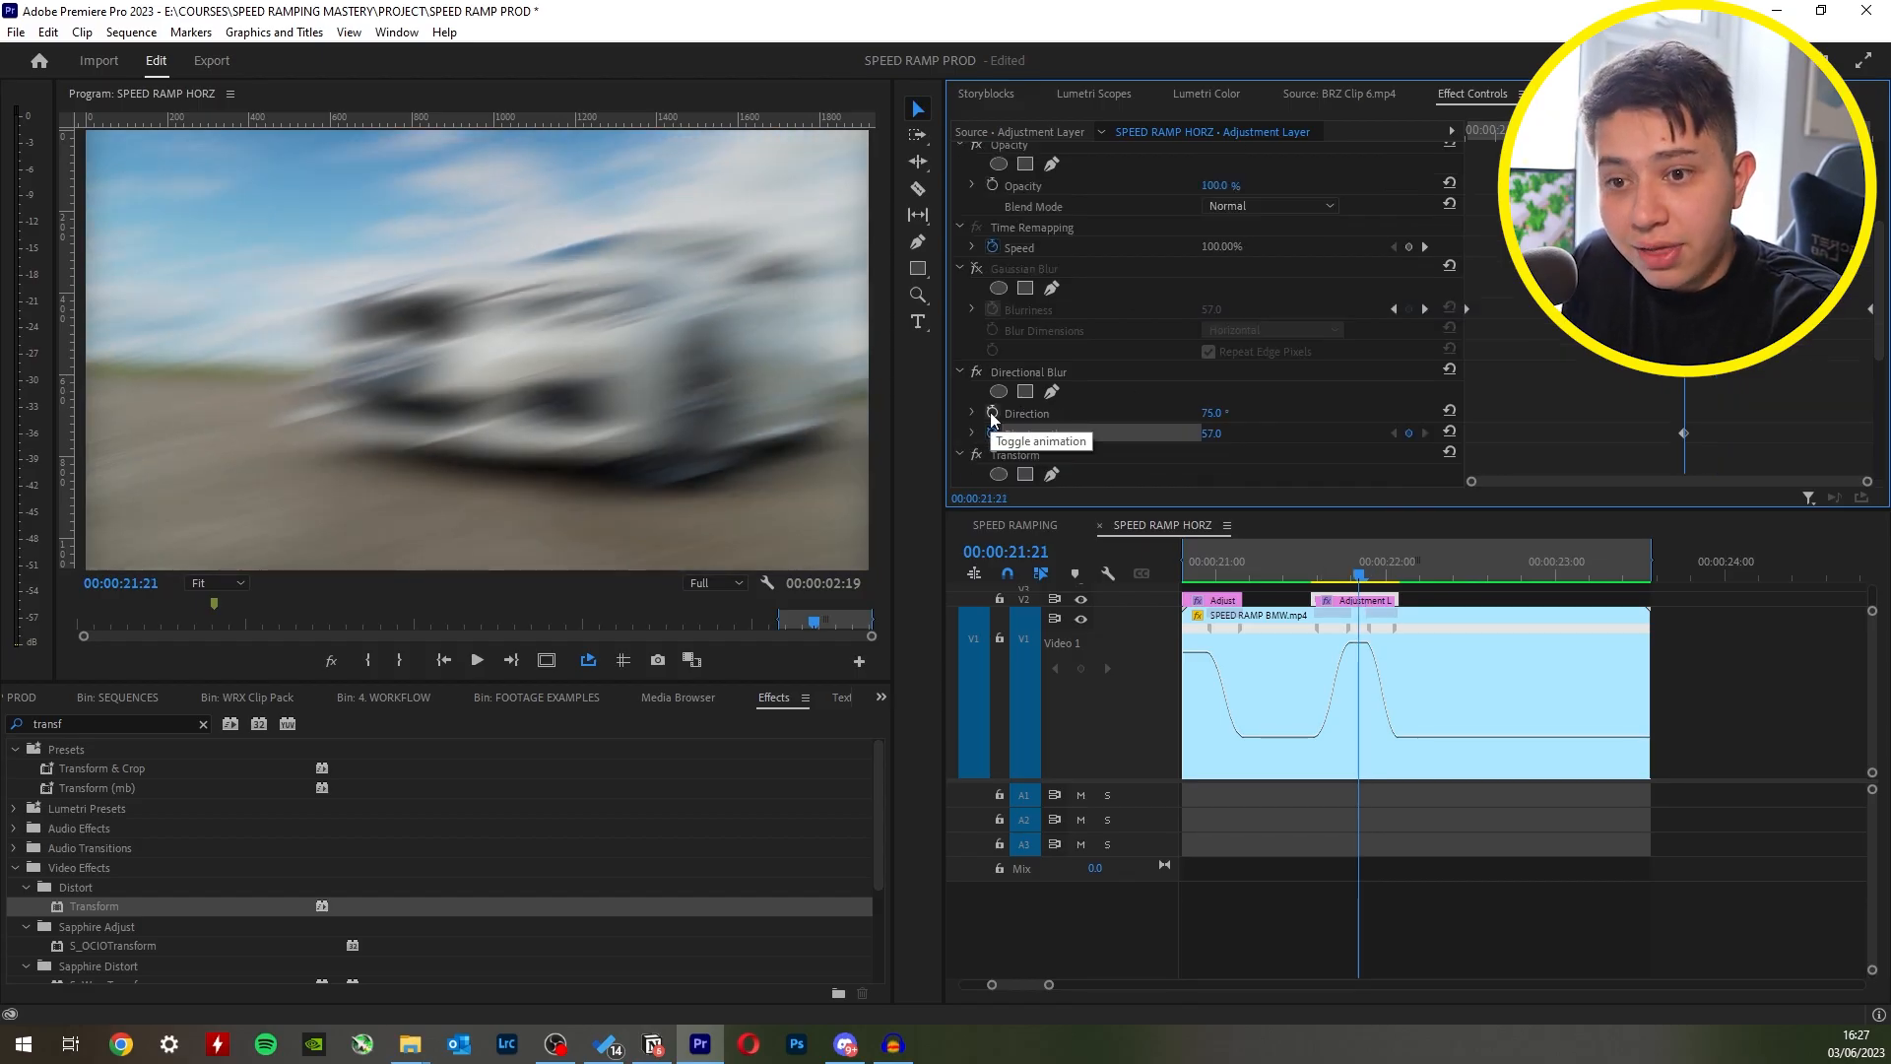
click(1314, 581)
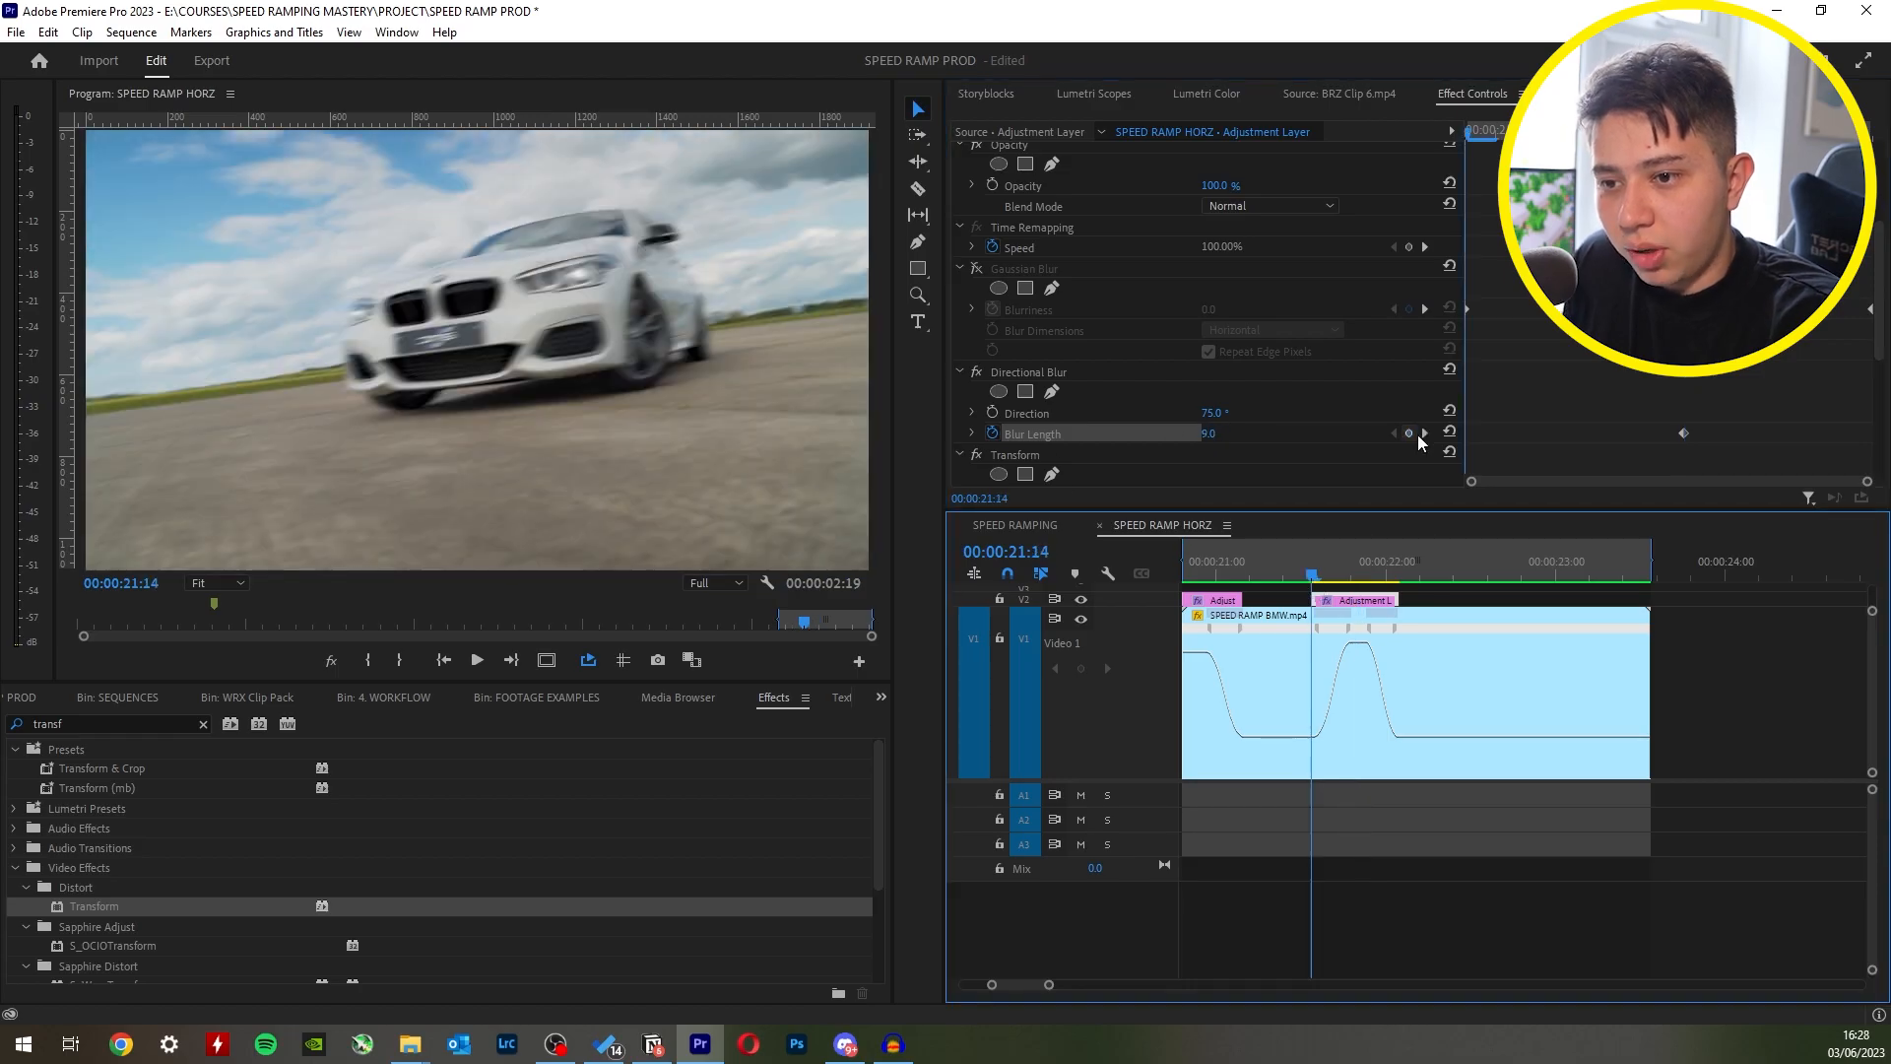
click(1223, 434)
text(0)
key(Return)
- Set the Directional Blur's Blur Length keyframe at 00:00:21:21 to 10
drag(1470, 133, 1716, 133)
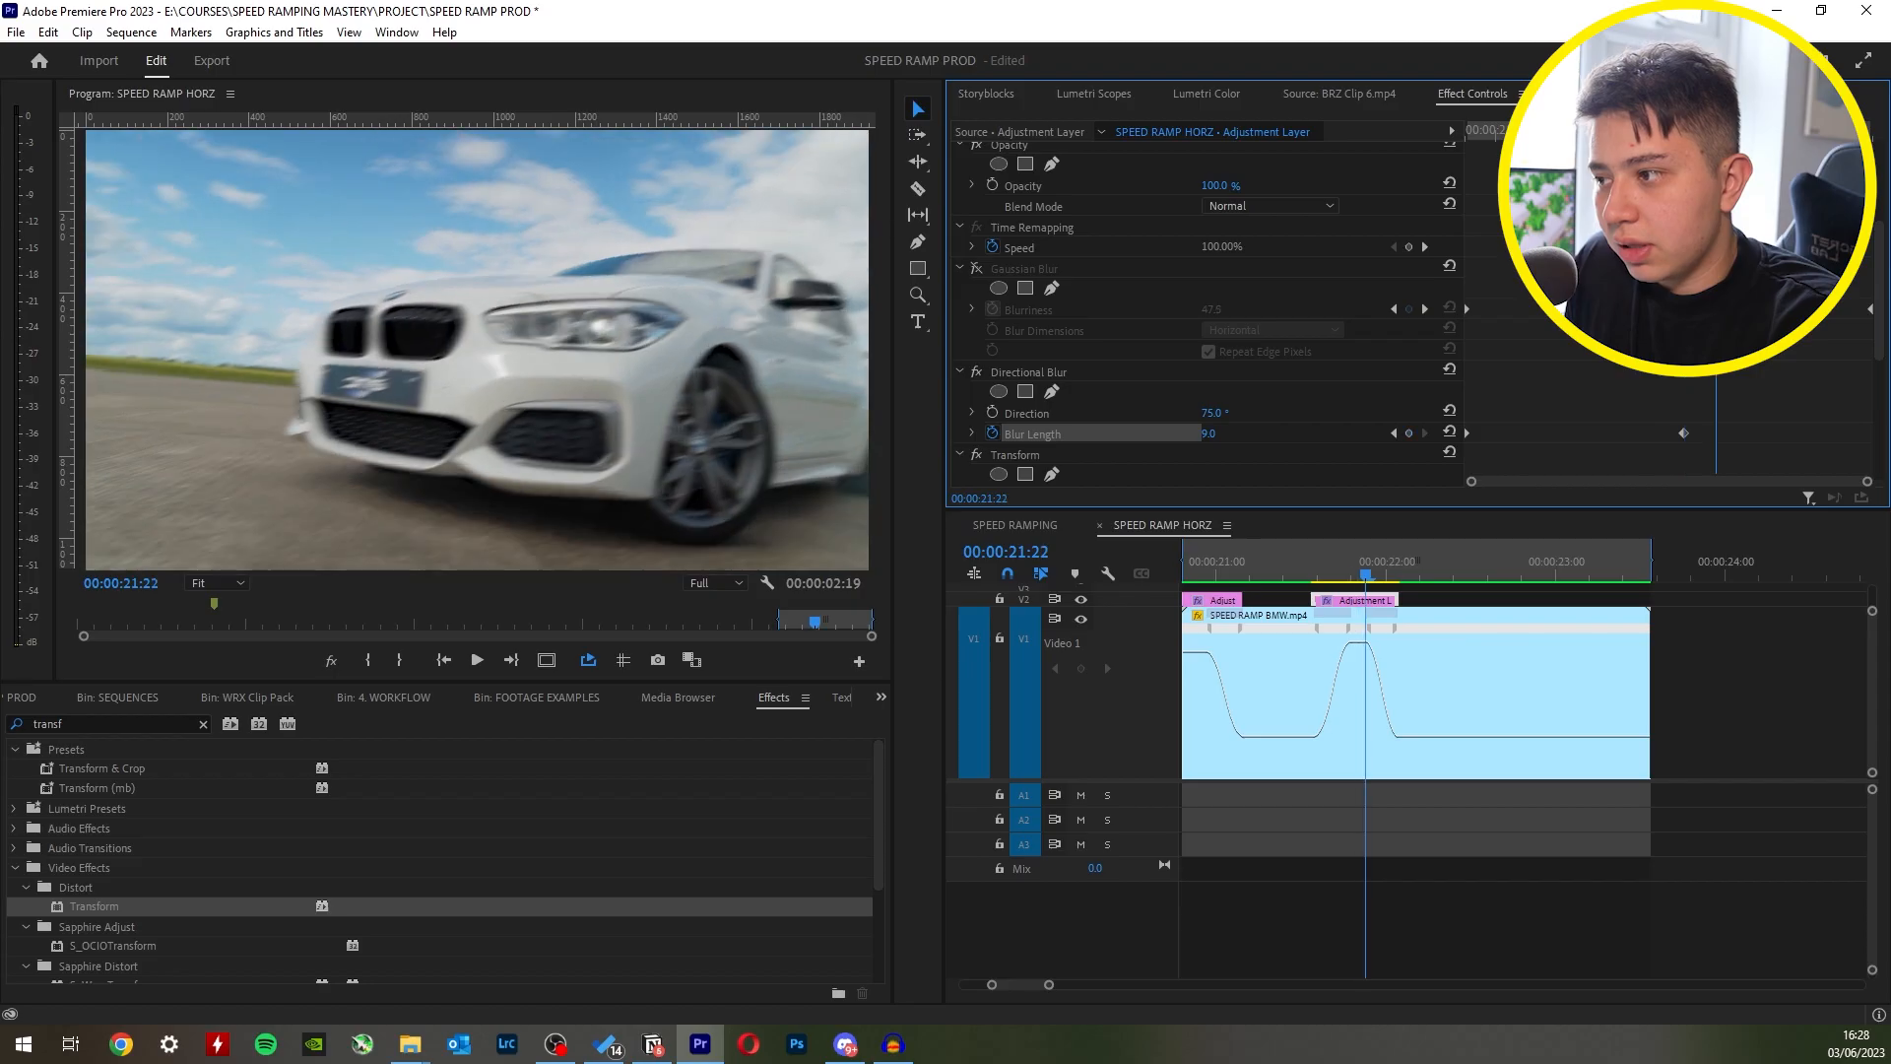
key(Left)
text(10)
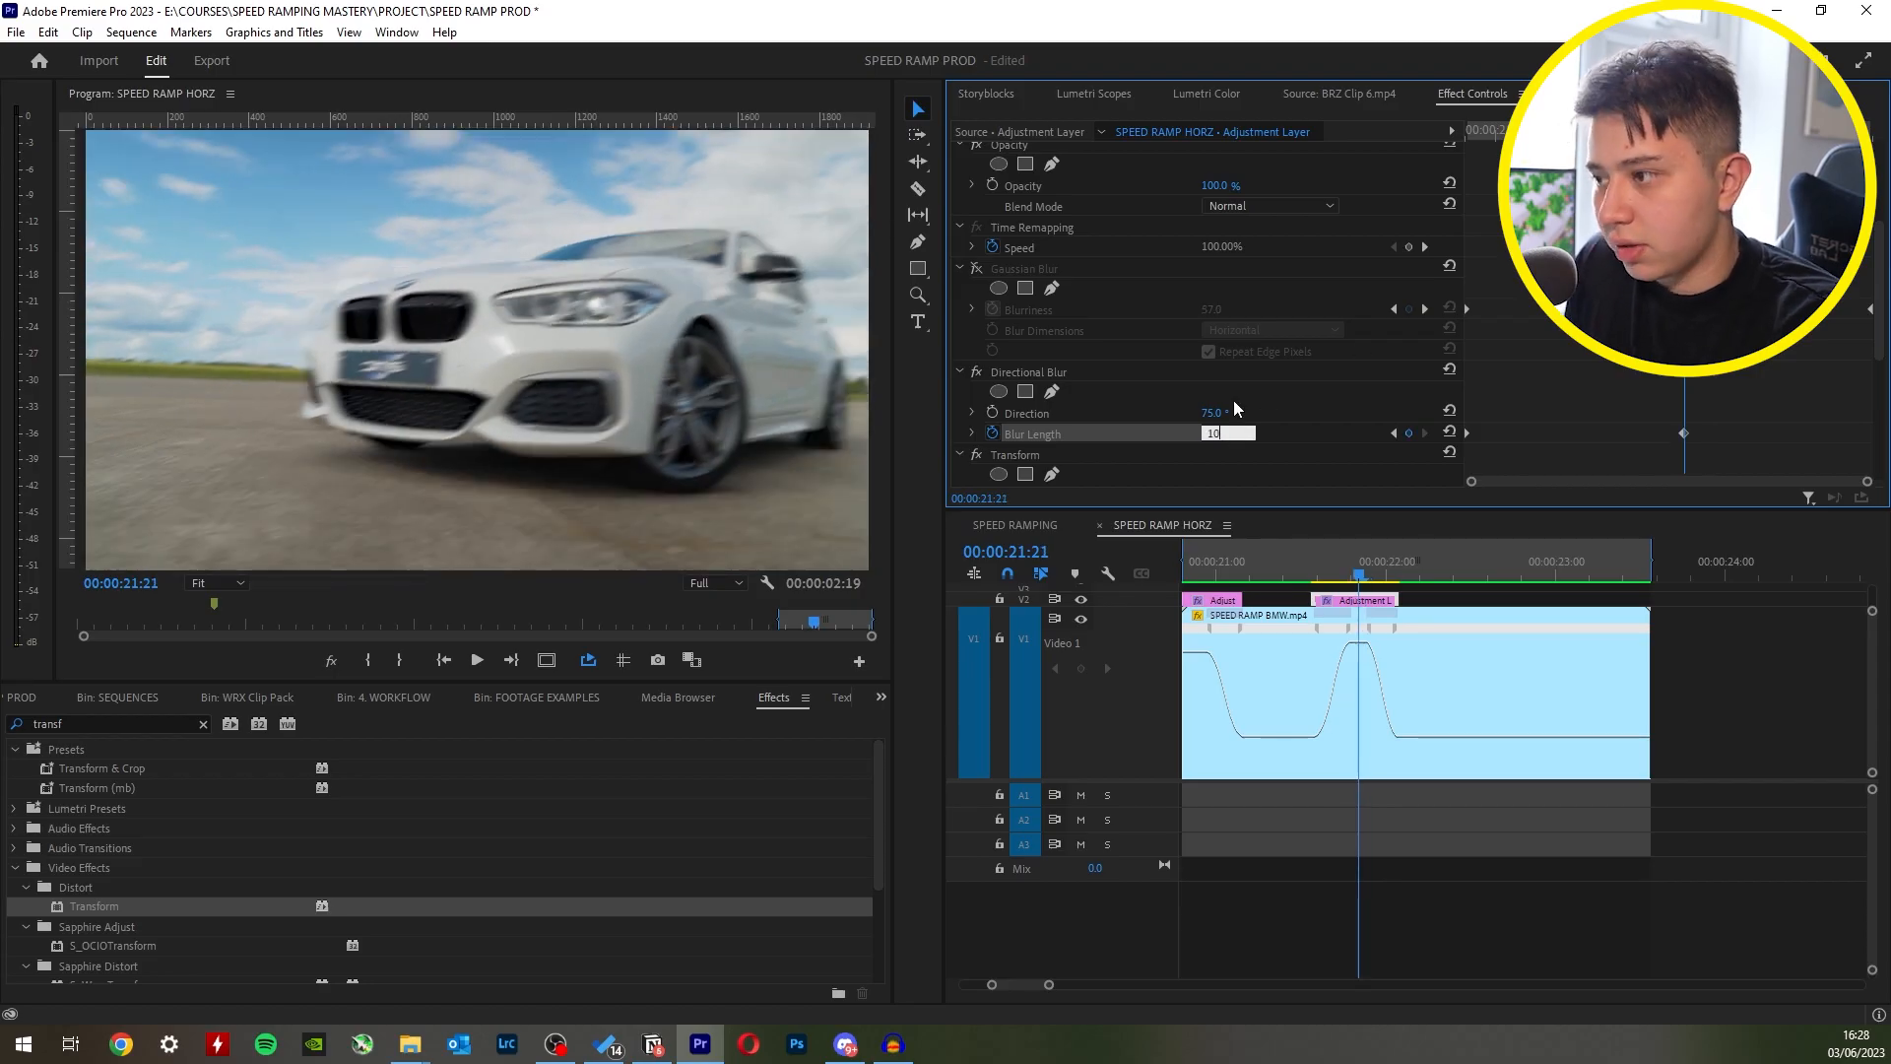
key(Return)
key(Right)
key(Right)
key(Right)
key(Right)
key(Right)
- Return to the second adjustment layer's start, check both adjustment layers, and save the project
drag(1302, 562, 1311, 563)
click(1335, 600)
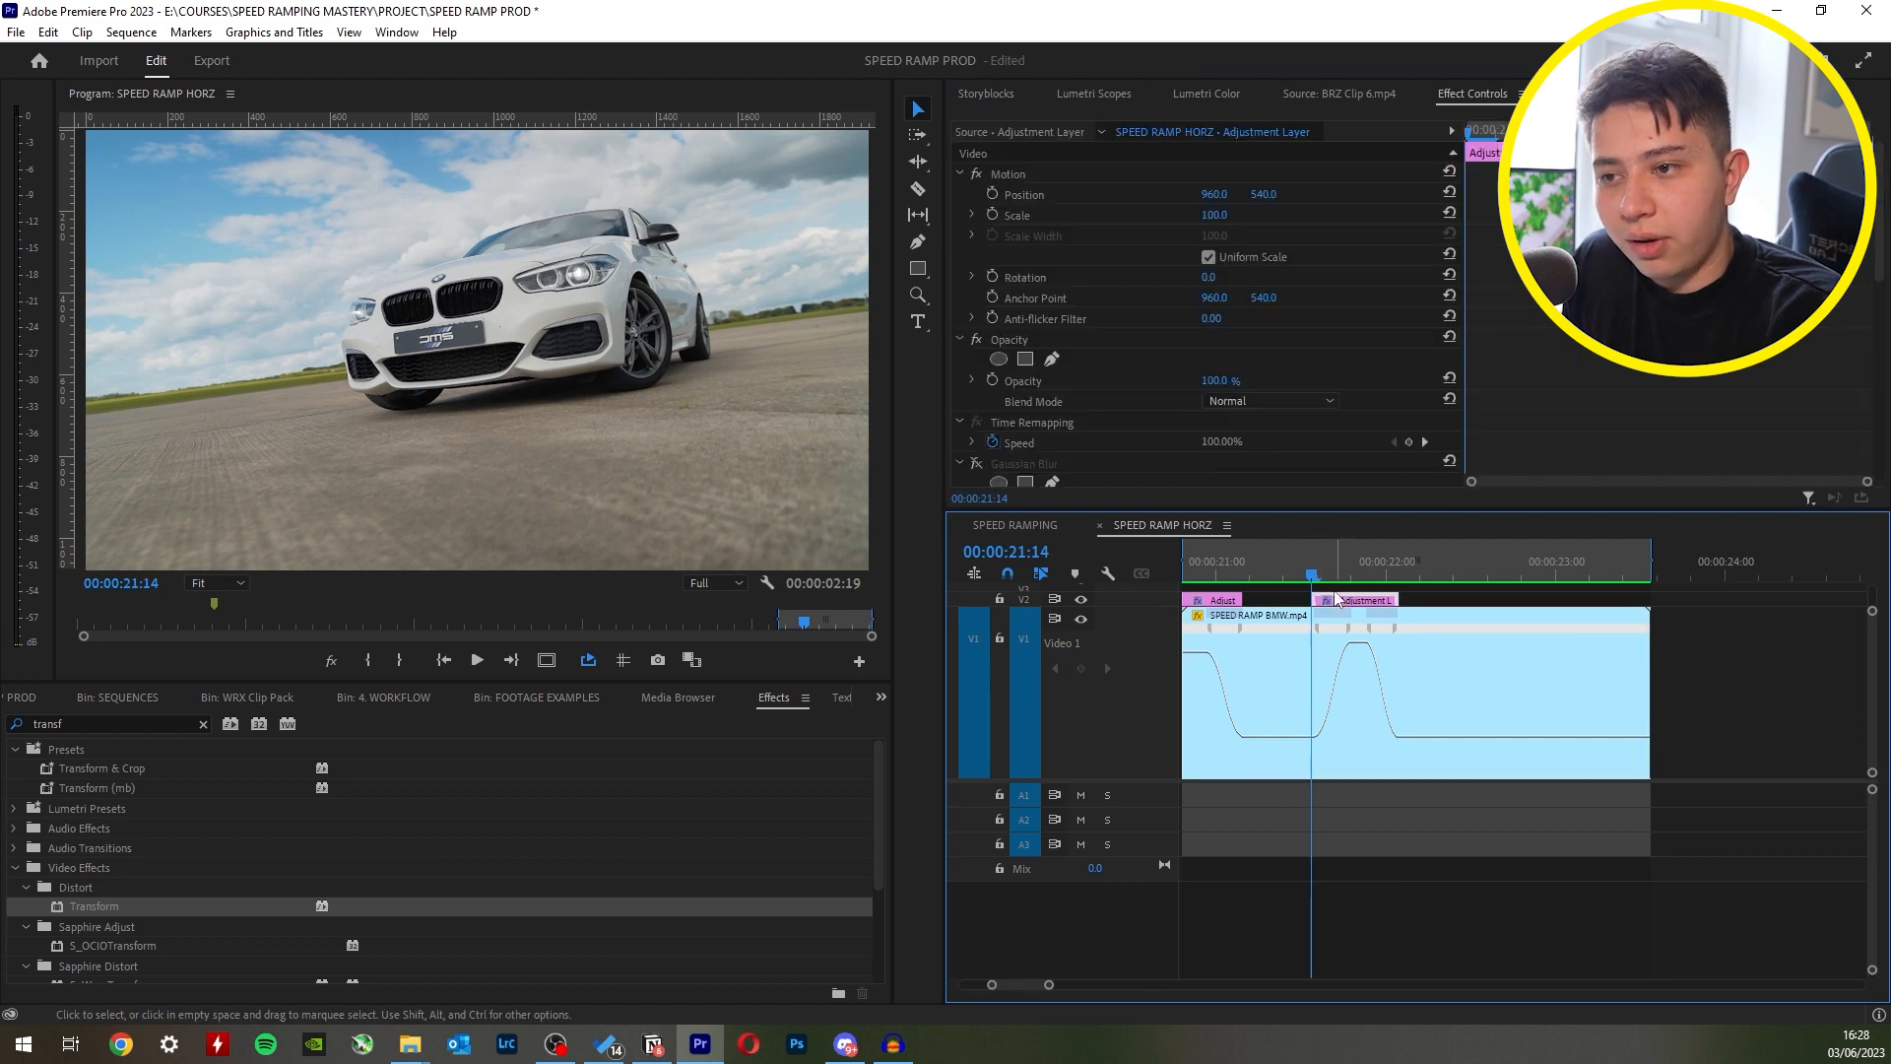
scroll(1113, 433, down, 4)
click(1227, 601)
click(1357, 600)
key(ctrl+s)
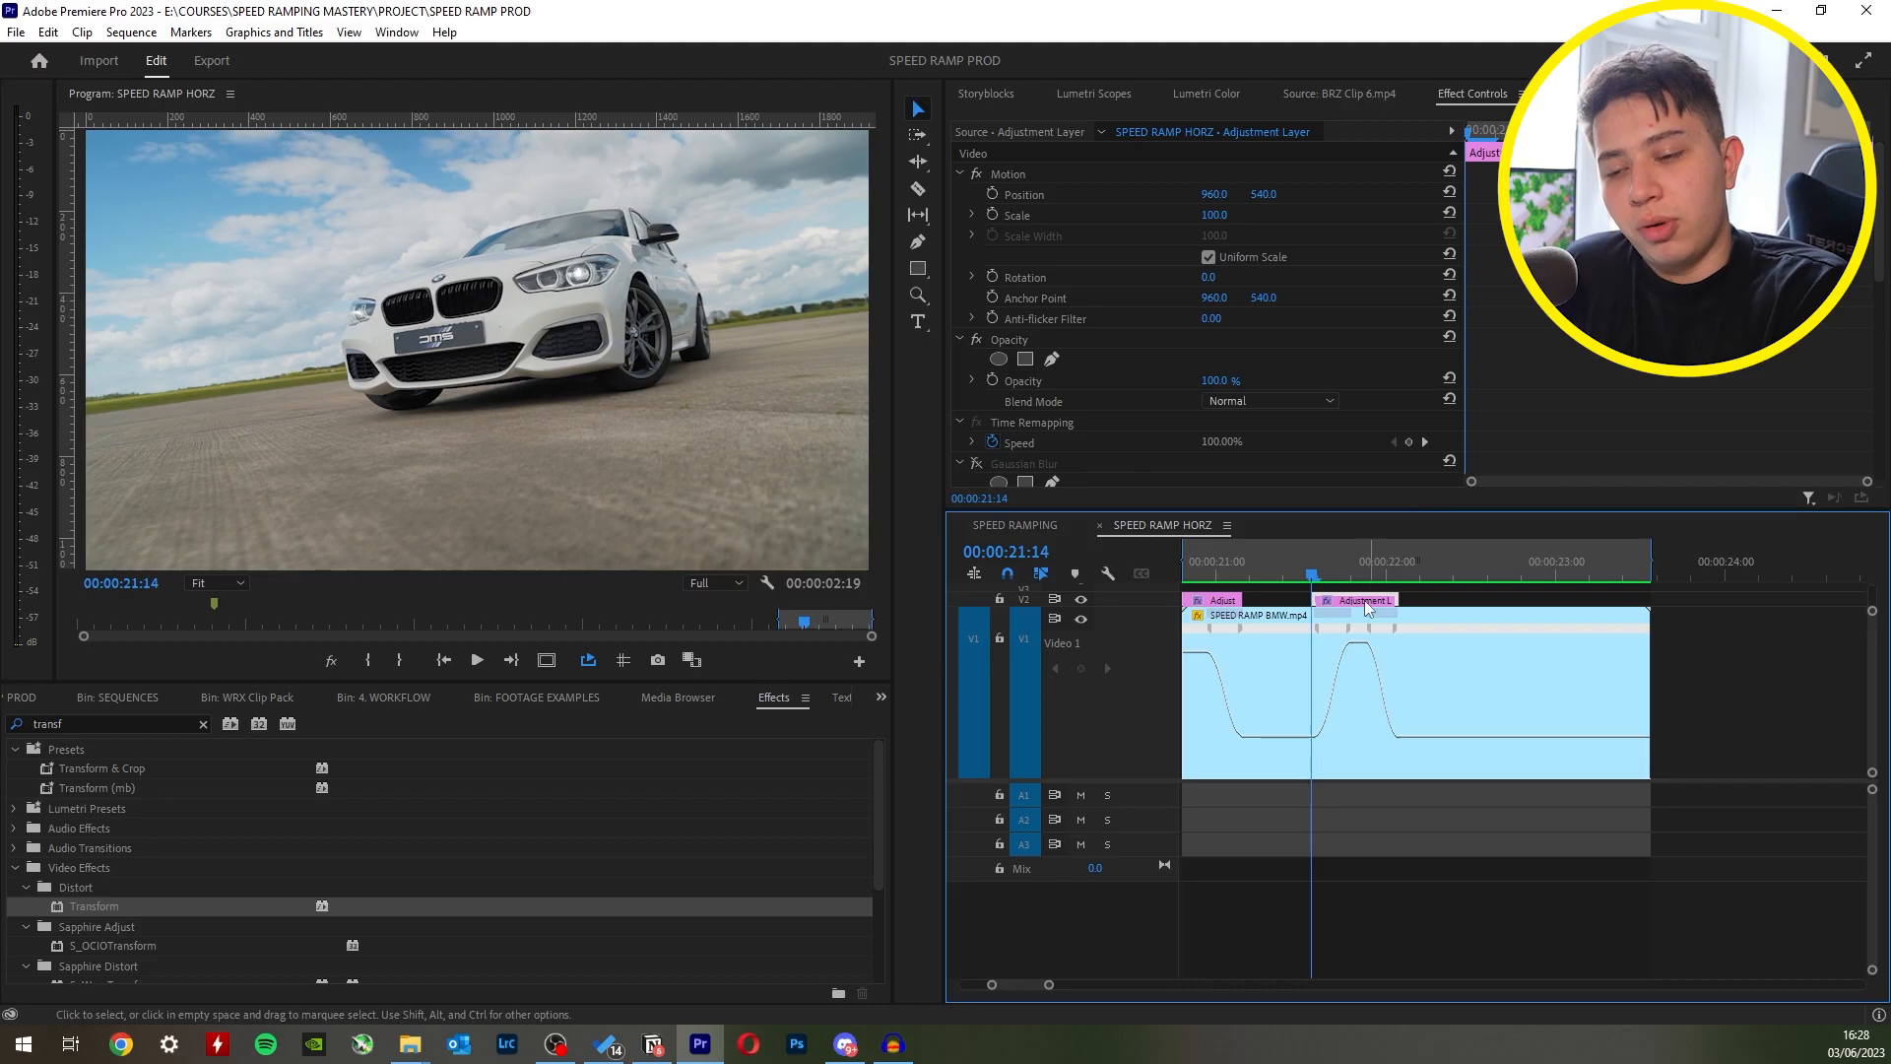
- Stretch a single blur adjustment layer across the full BMW clip and return to the clip's start at 00:00:20:20 to review its Directional Blur
drag(1290, 568, 1319, 583)
drag(1431, 600, 1301, 602)
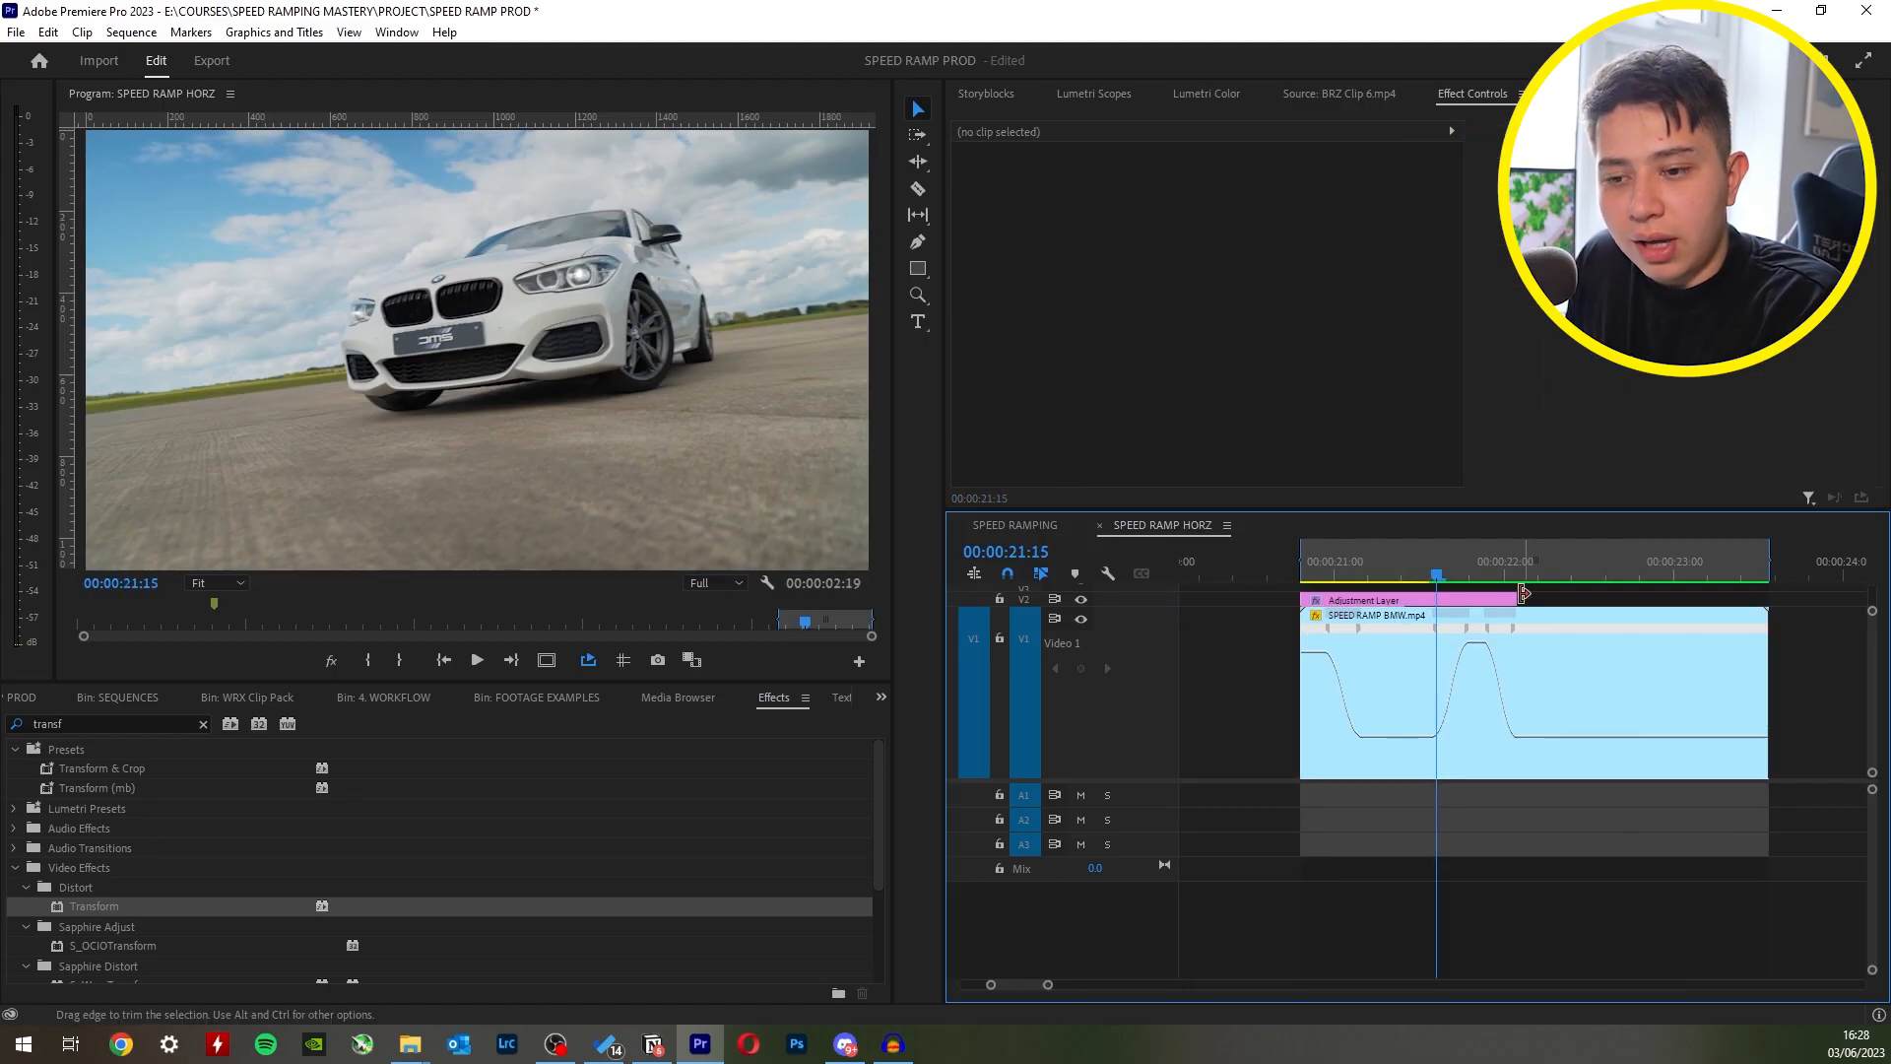
drag(1524, 592, 1768, 596)
drag(1314, 574, 1416, 571)
scroll(1202, 315, down, 5)
drag(1566, 131, 1450, 126)
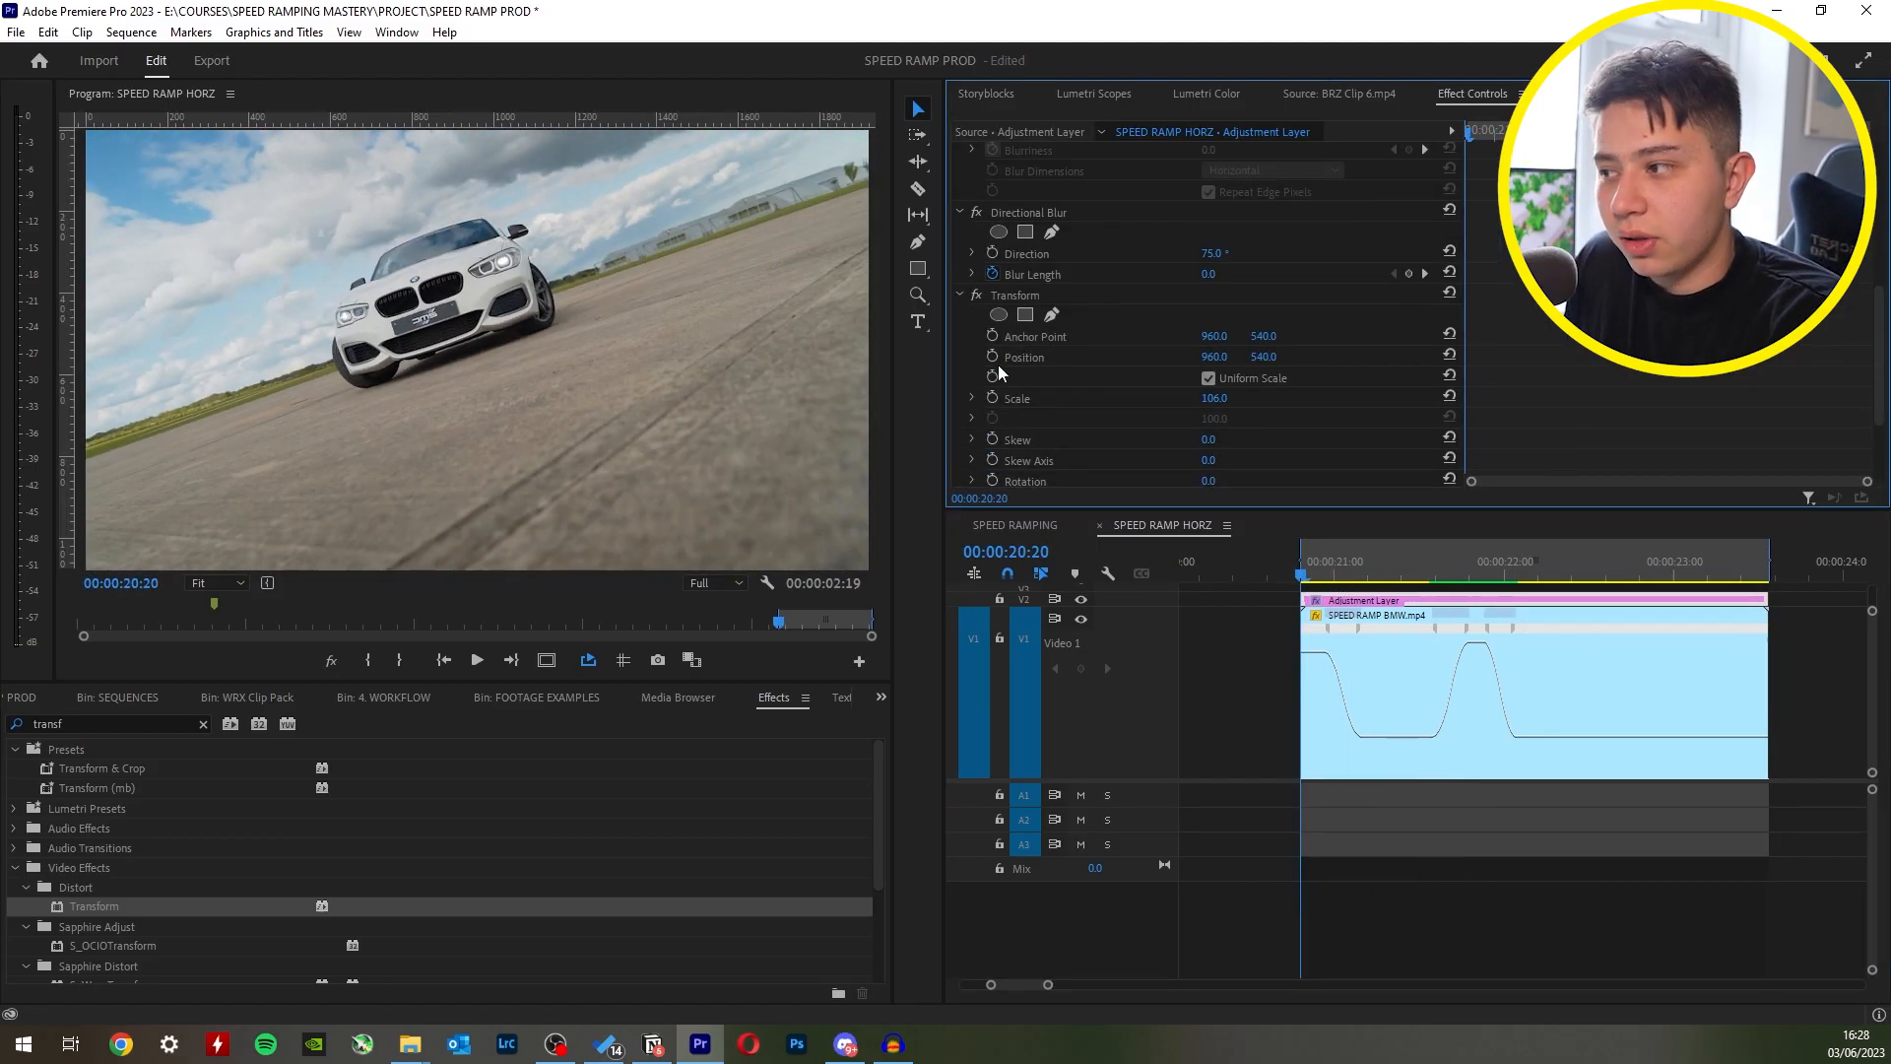
- Render and play back the blurred speed-ramped clip, checking the first ramp up to 00:00:21:02
key(Return)
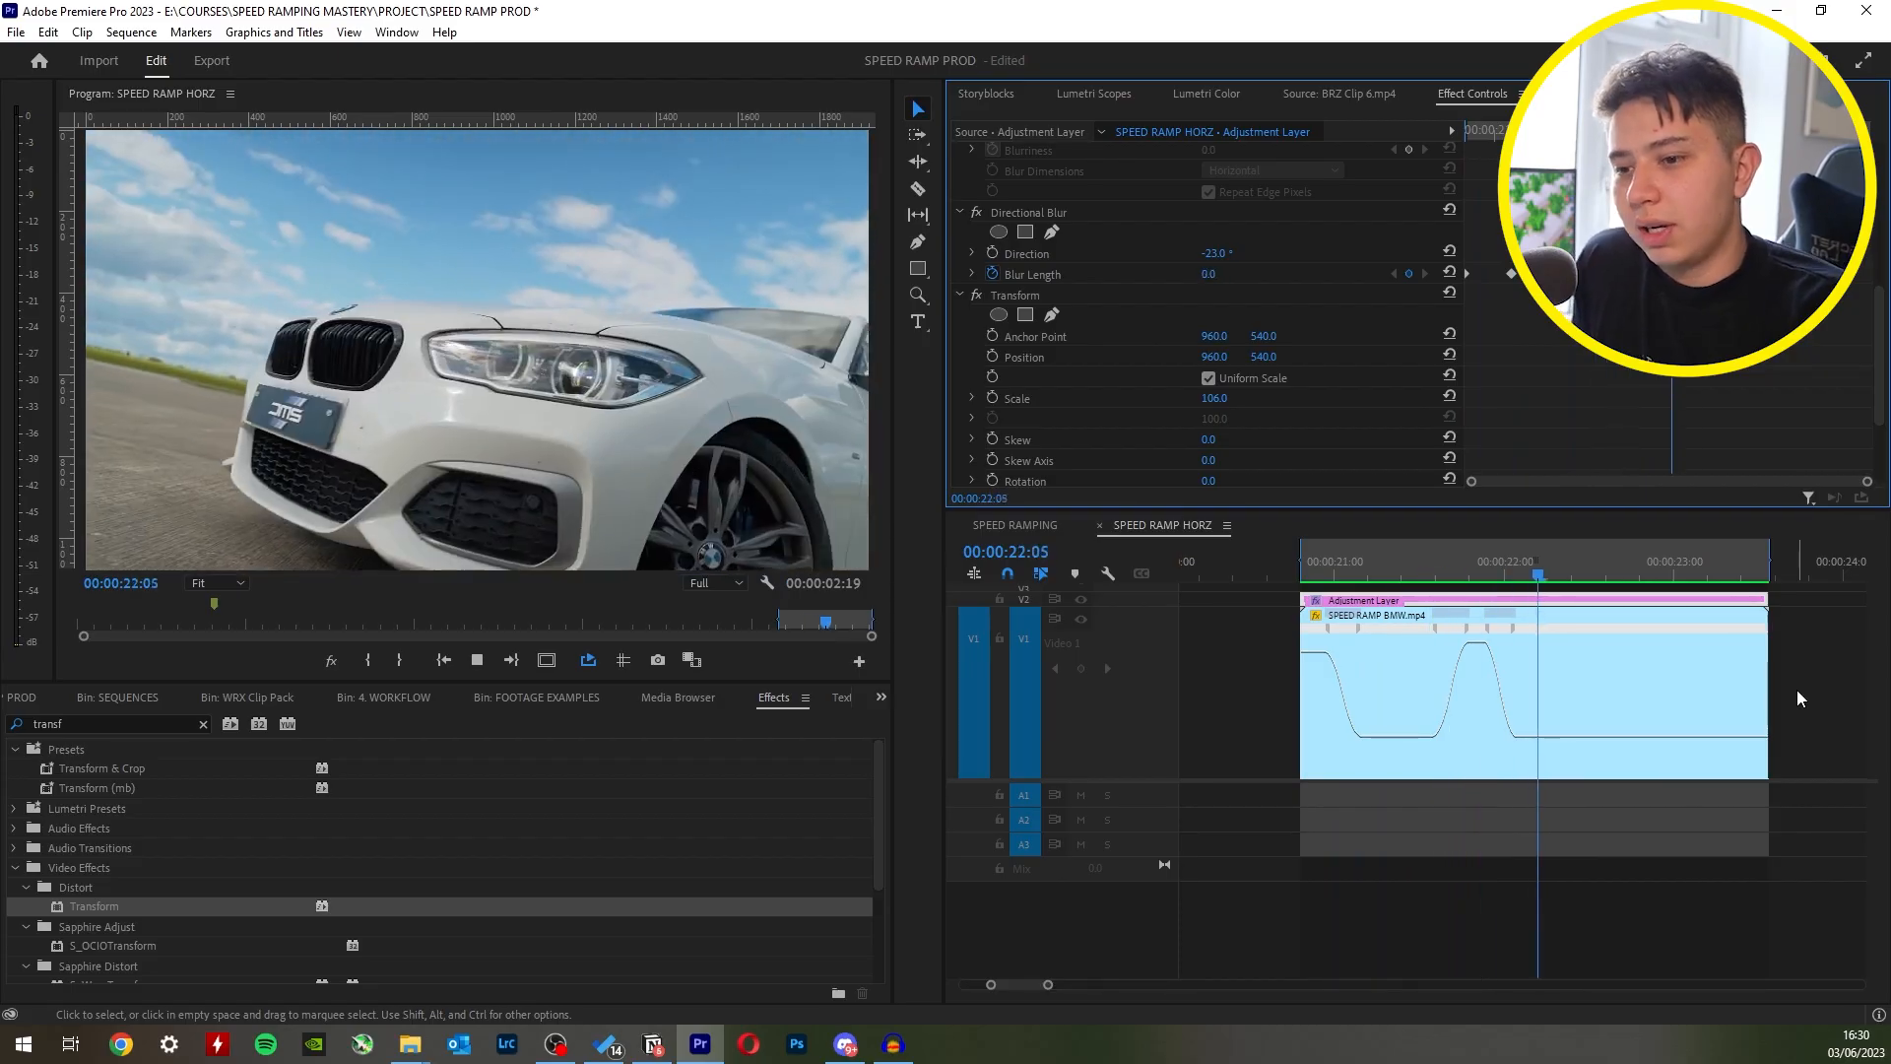
key(space)
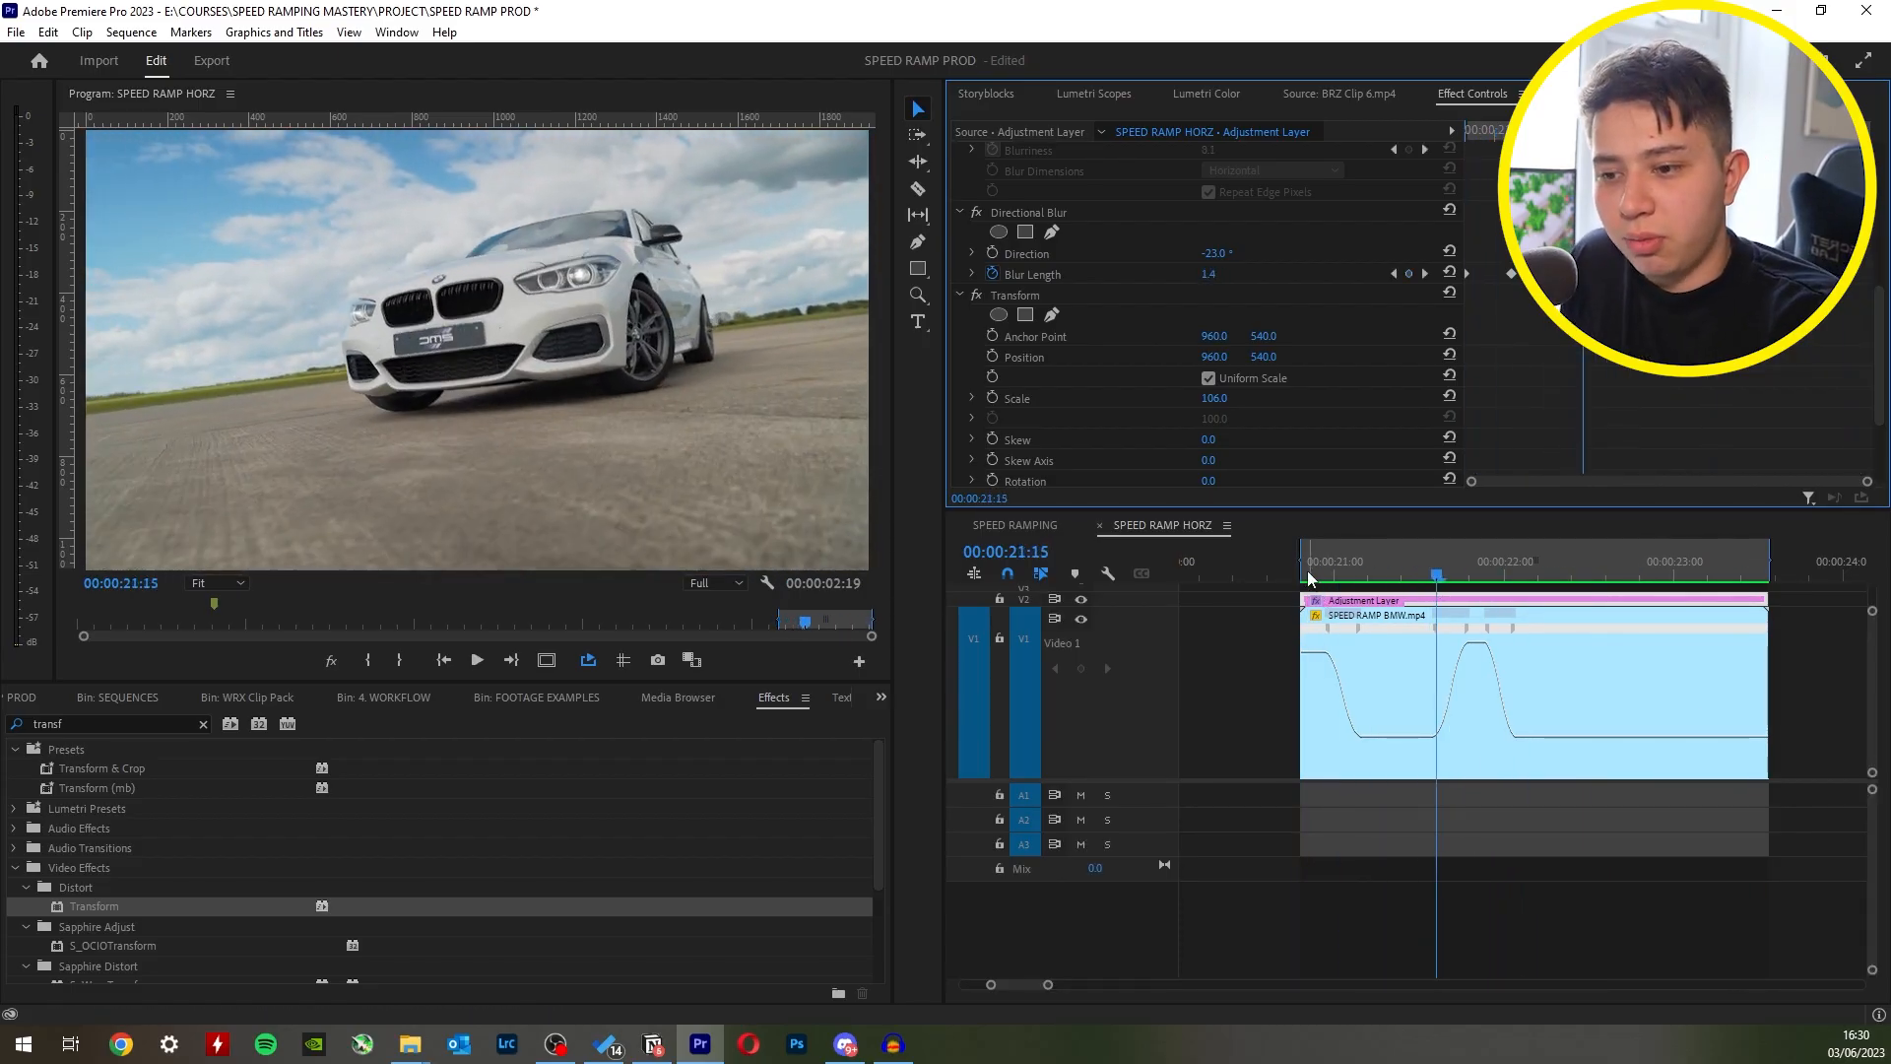
click(1307, 577)
drag(1310, 579, 1348, 579)
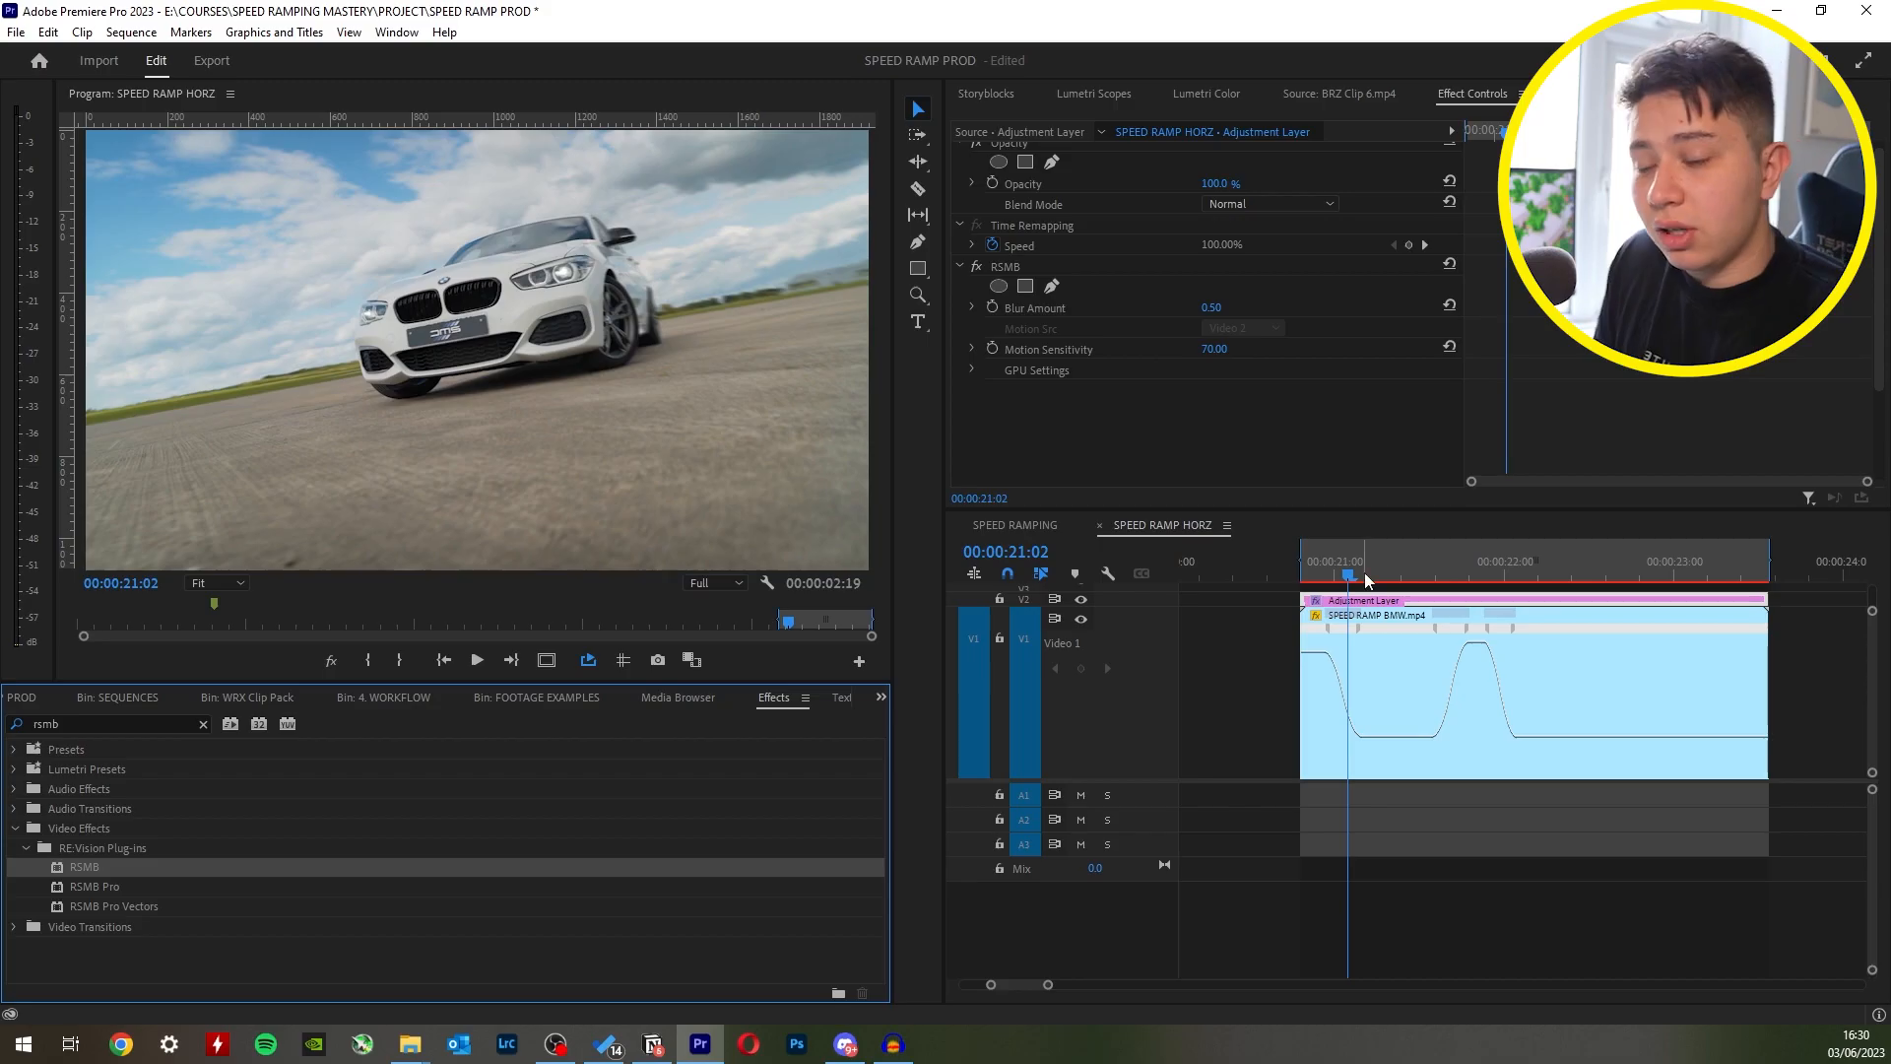
key(Return)
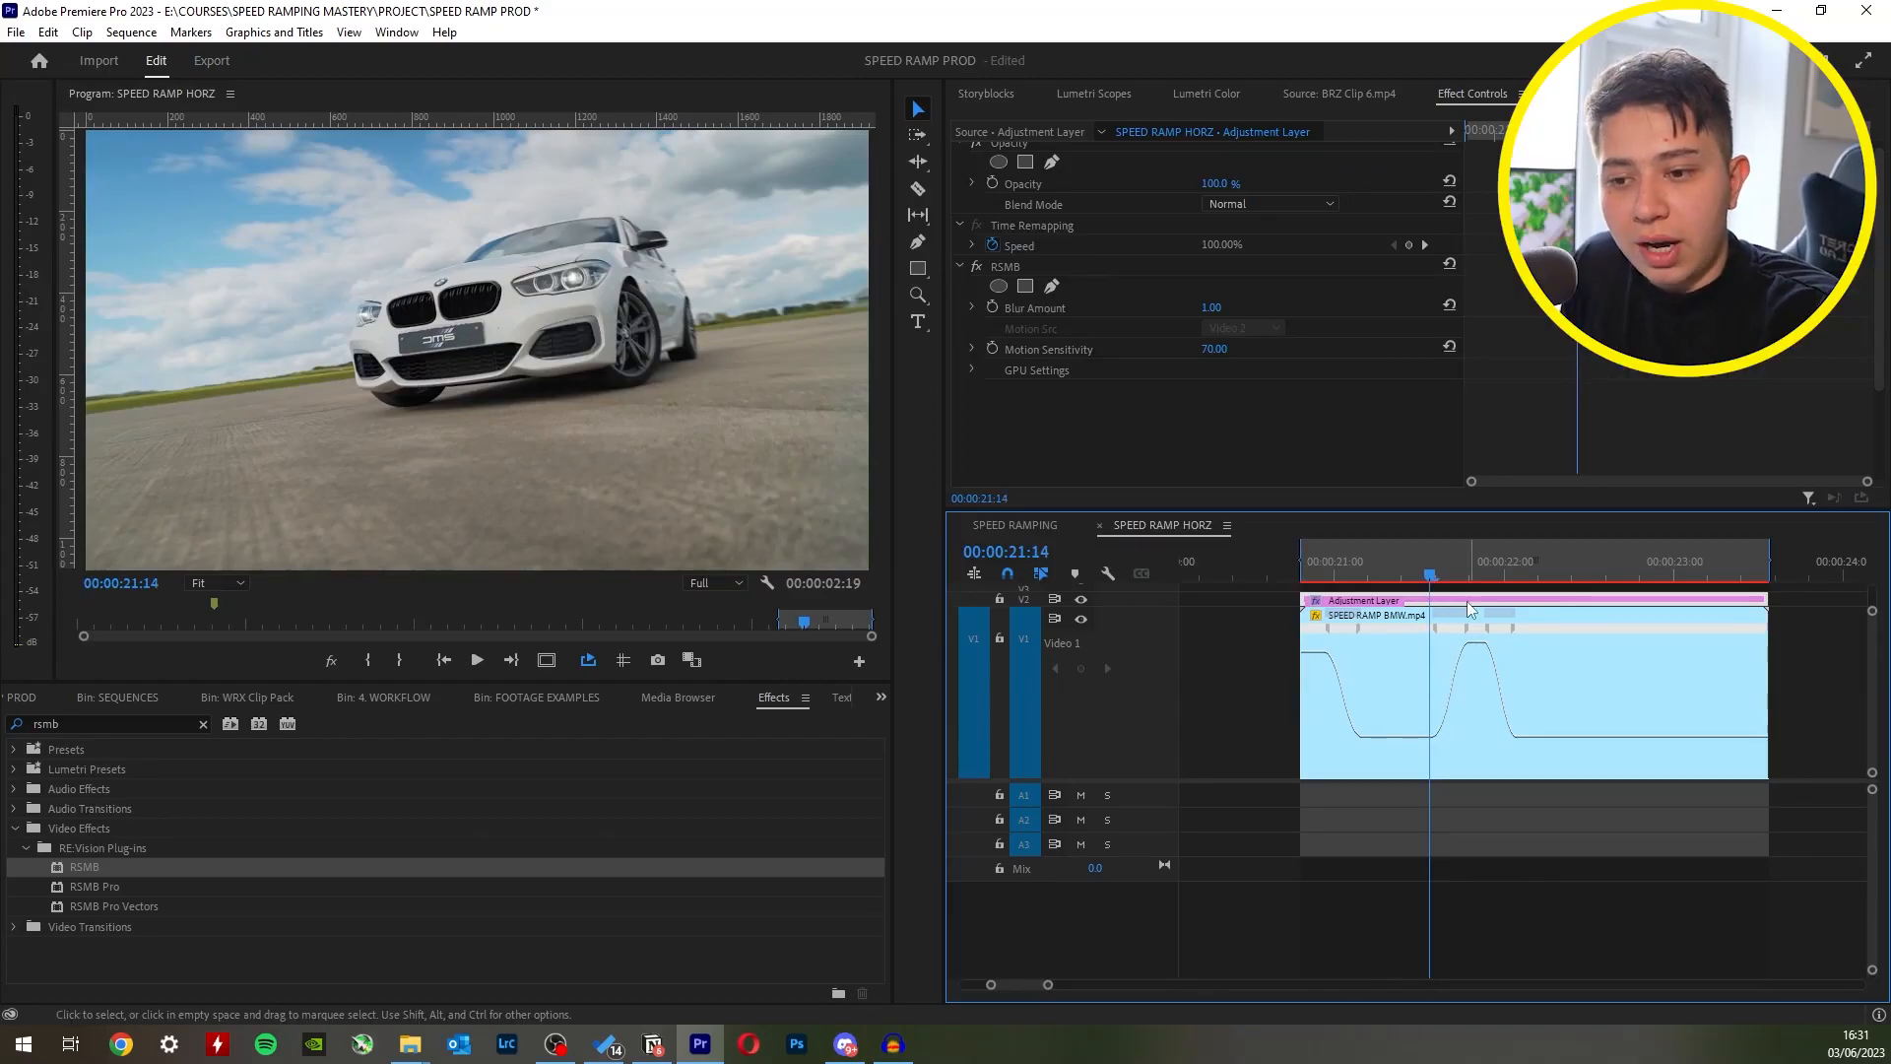
- Trim the RSMB adjustment layer to cover only the two speed ramps, ending at 00:00:22:02, and render the preview
drag(1422, 599, 1360, 600)
click(1523, 577)
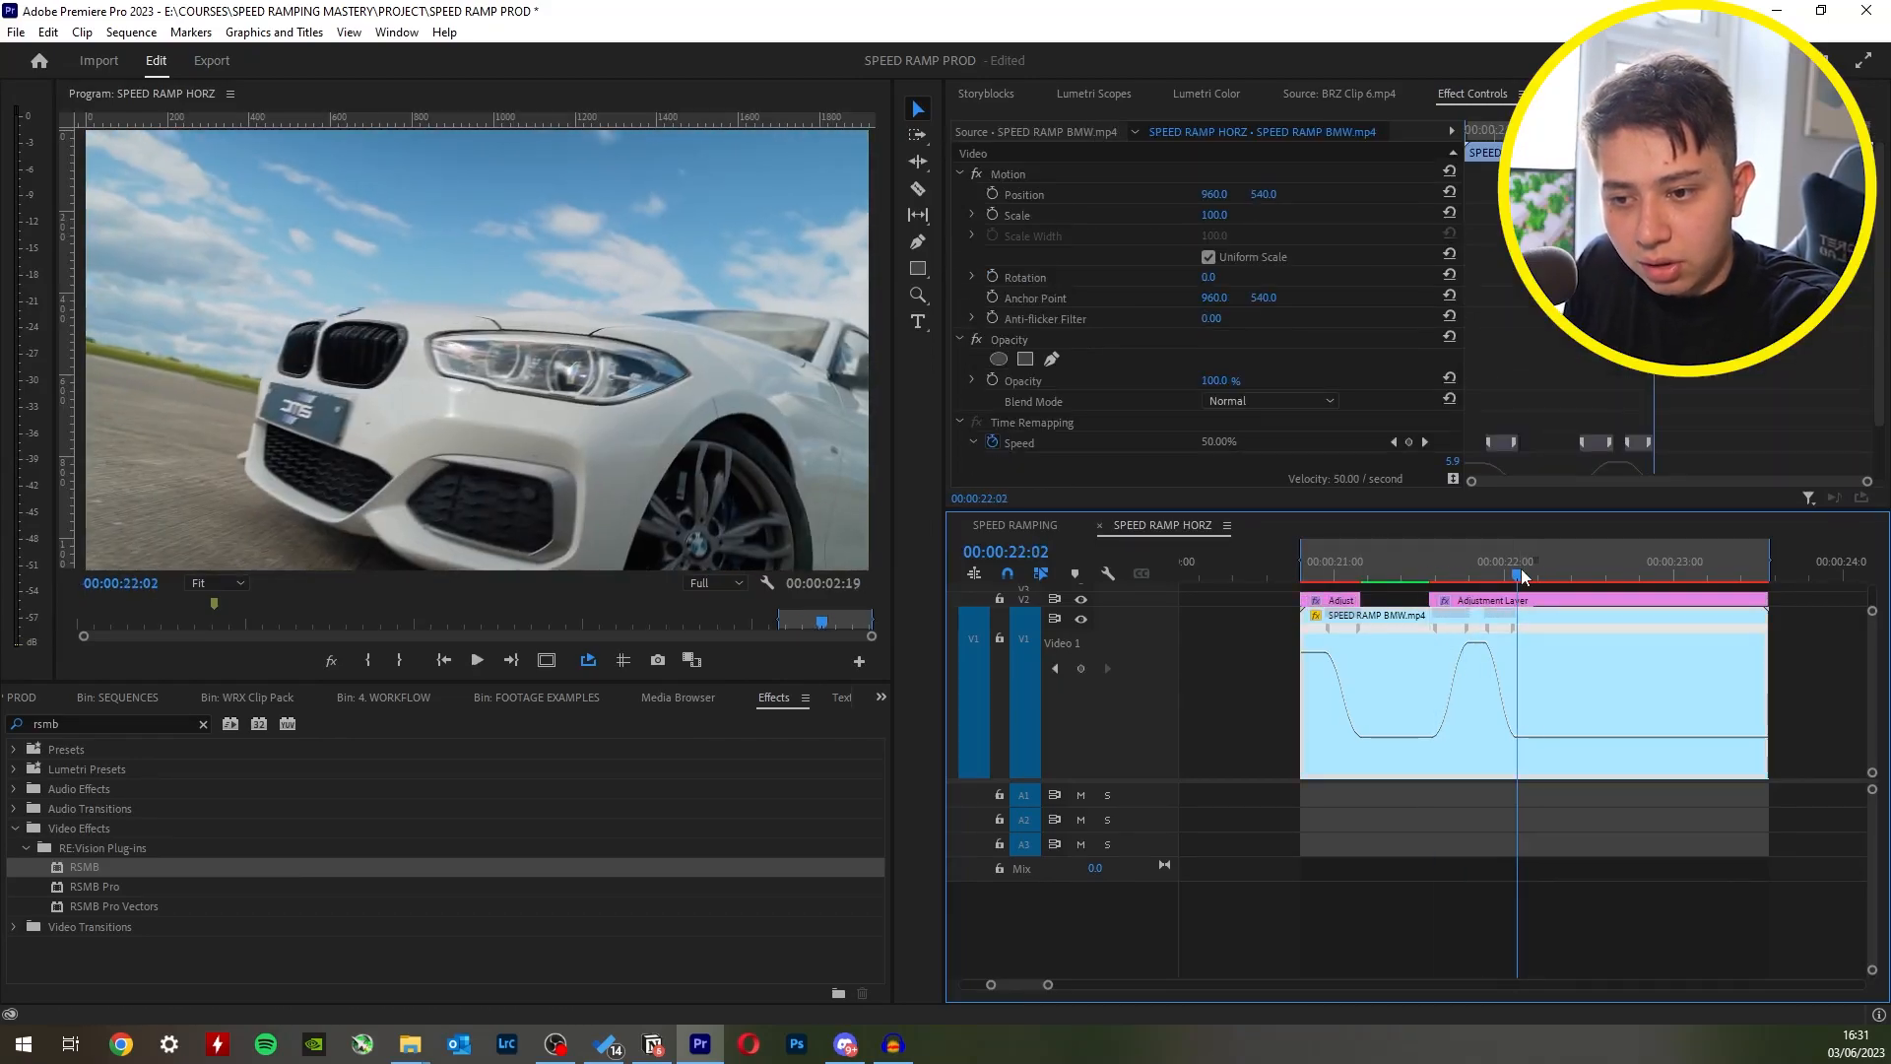
click(1576, 603)
key(ctrl+k)
key(Delete)
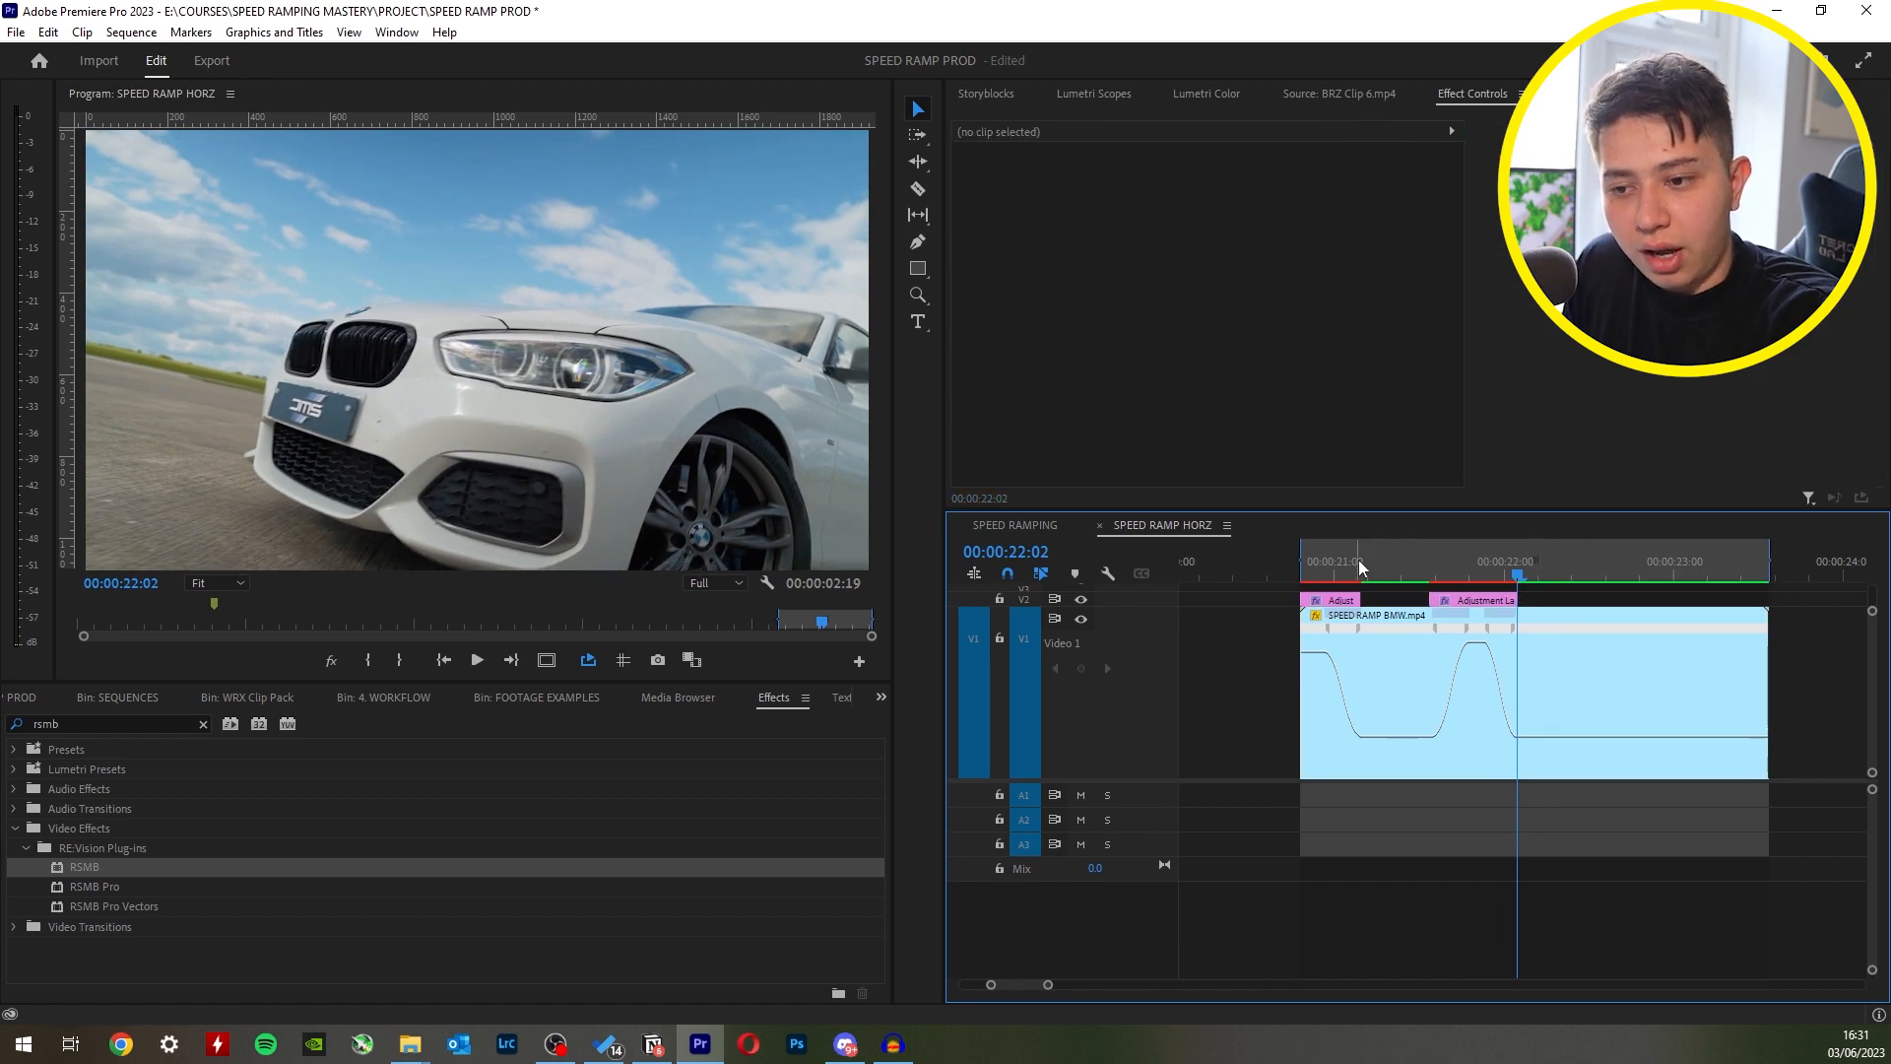
key(Return)
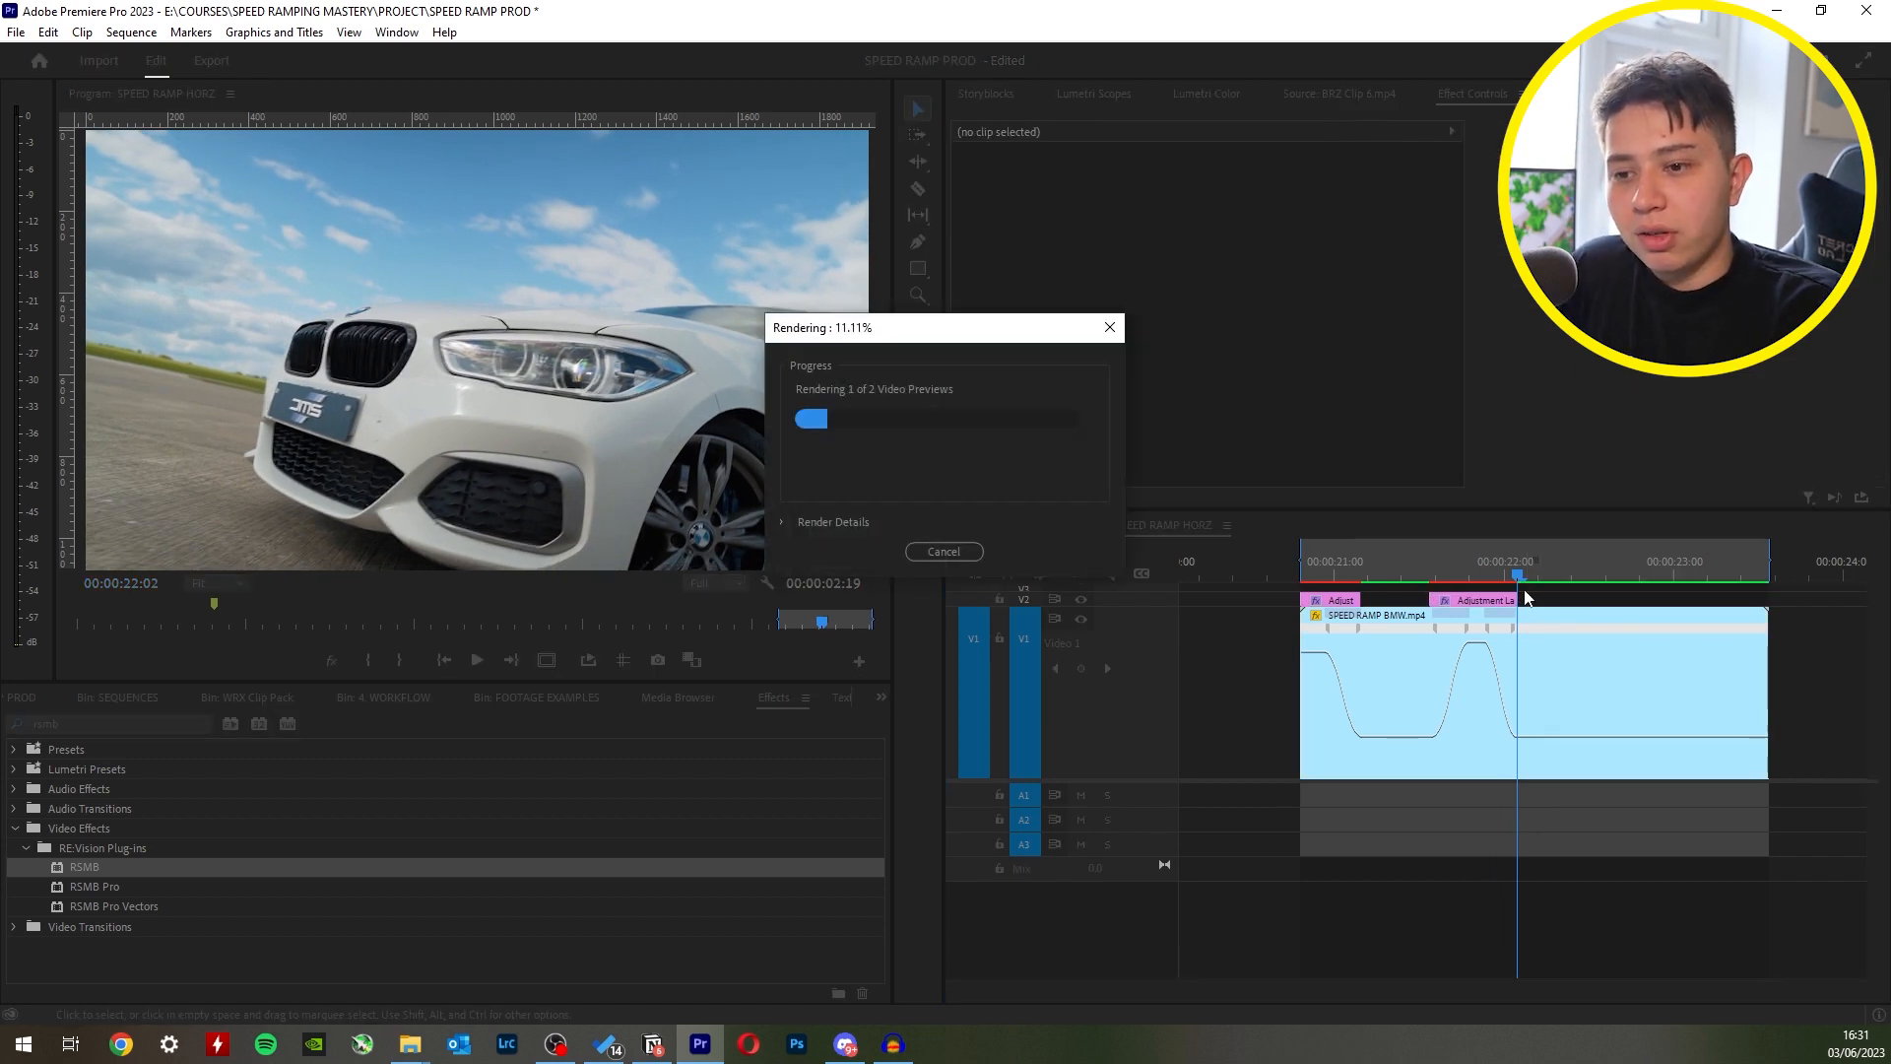